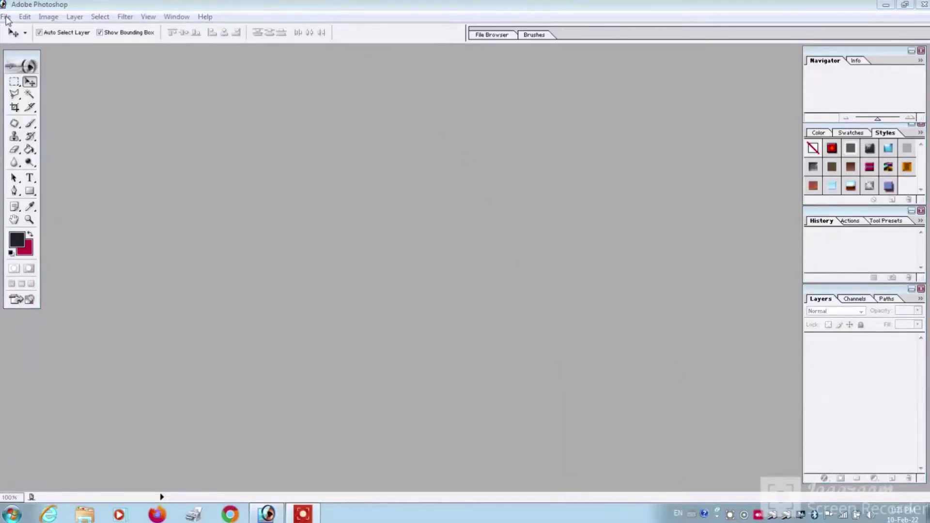
pyautogui.click(6, 17)
pyautogui.click(19, 42)
pyautogui.click(519, 124)
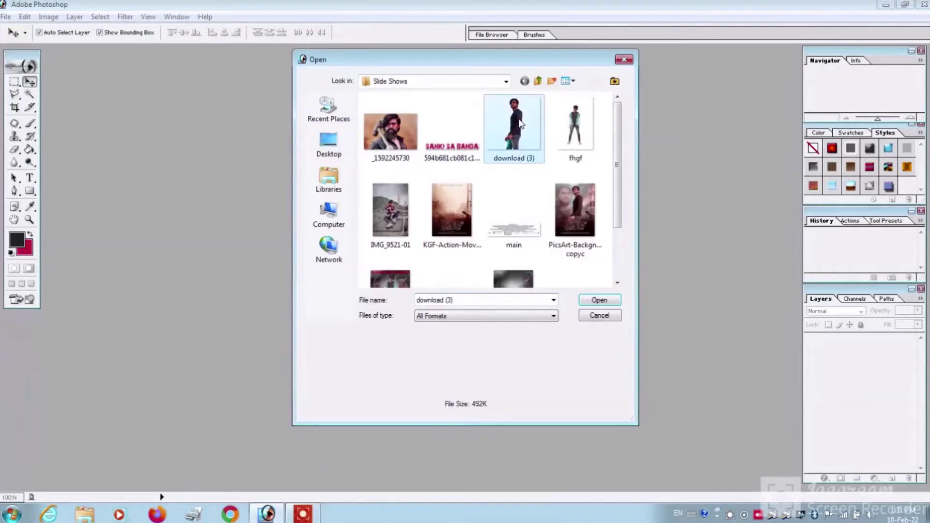
pyautogui.click(438, 209)
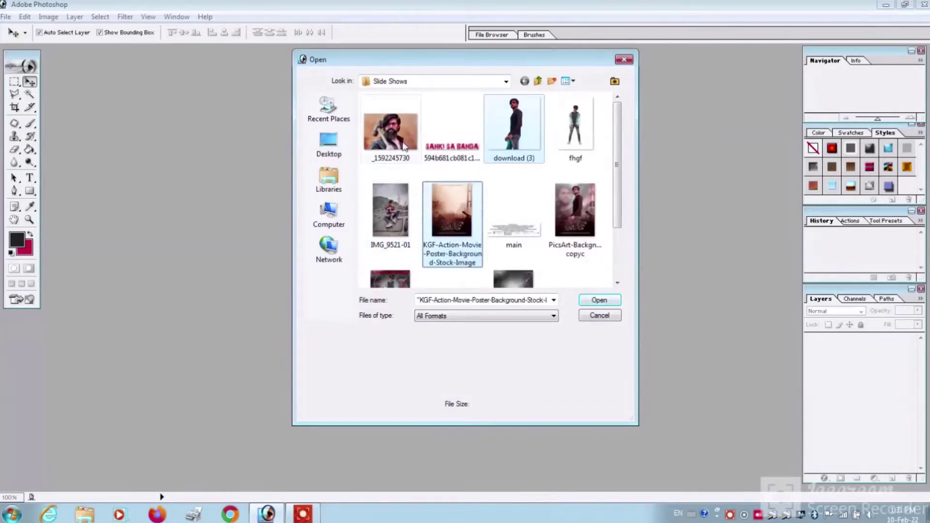
pyautogui.keyDown('ctrl'); pyautogui.click(404, 146); pyautogui.keyUp('ctrl')
pyautogui.click(600, 300)
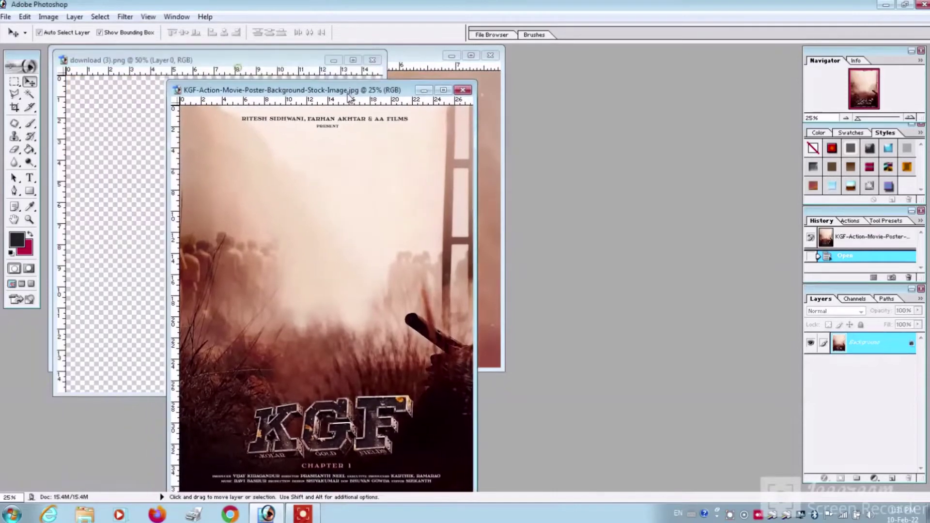
# Drag the man from download (3) onto the KGF poster as a new layer
pyautogui.moveTo(348, 92); pyautogui.dragTo(436, 78)
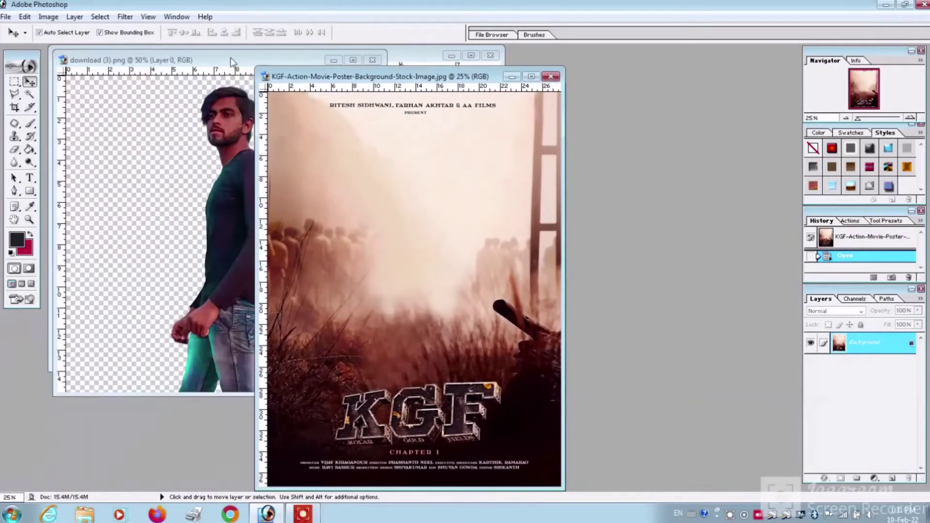
pyautogui.click(226, 150)
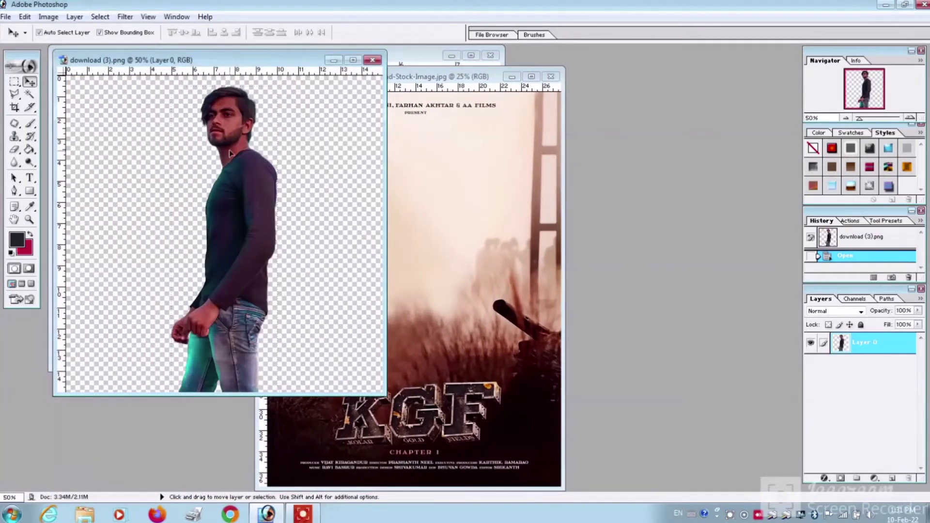
pyautogui.moveTo(226, 154); pyautogui.dragTo(431, 191)
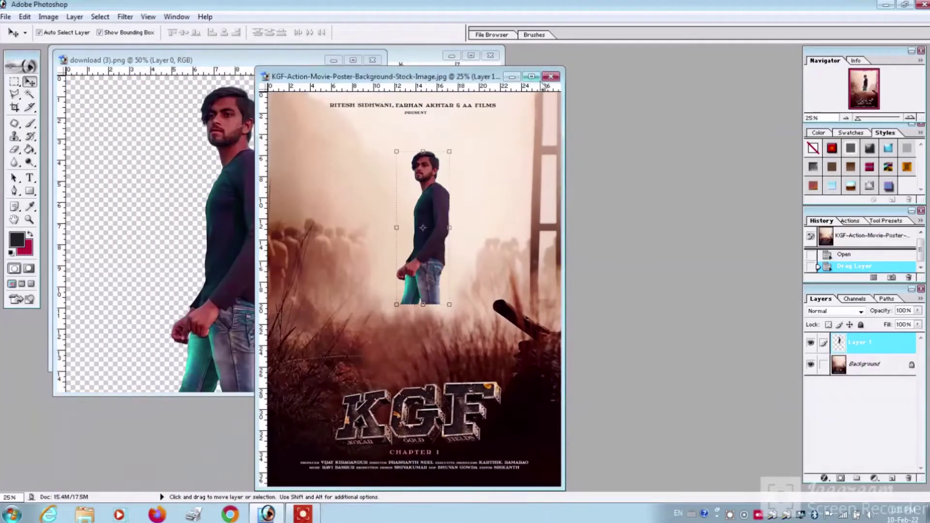
# Maximize the KGF poster window and zoom to view the whole poster
pyautogui.moveTo(468, 78); pyautogui.dragTo(384, 80)
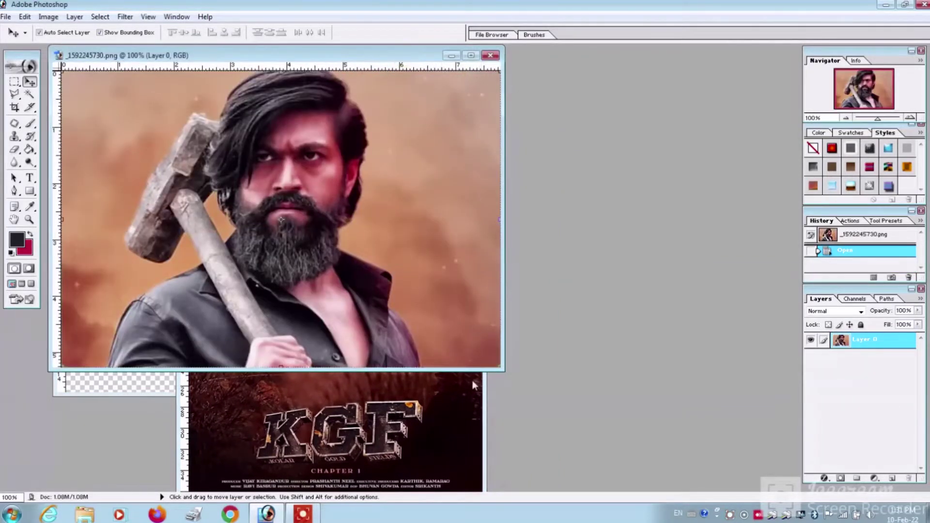
pyautogui.click(473, 383)
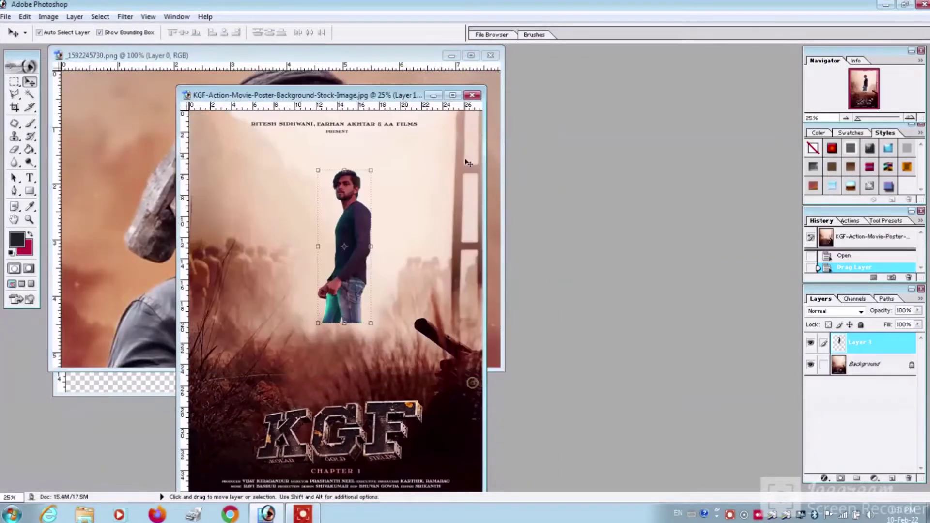
pyautogui.doubleClick(452, 99)
pyautogui.hotkey('ctrl', '+')
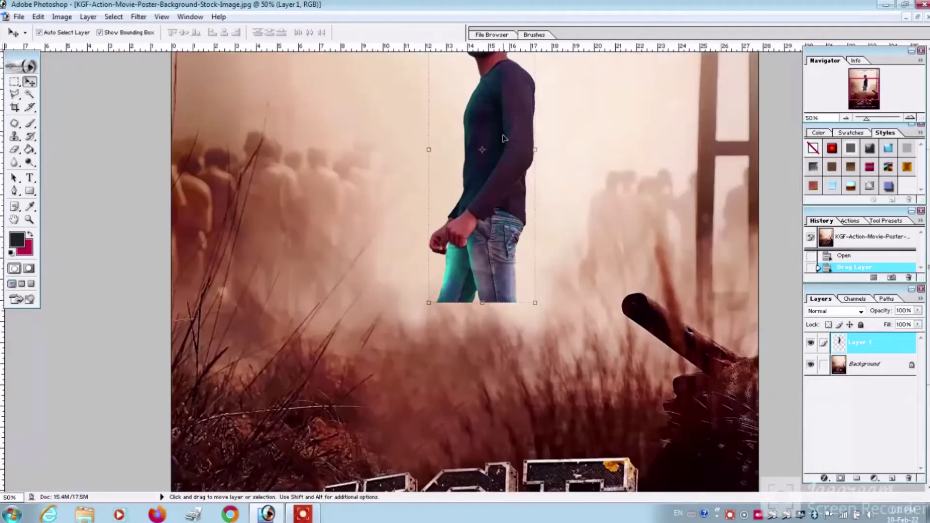
pyautogui.scroll(2, 500, 239)
pyautogui.hotkey('ctrl', '-')
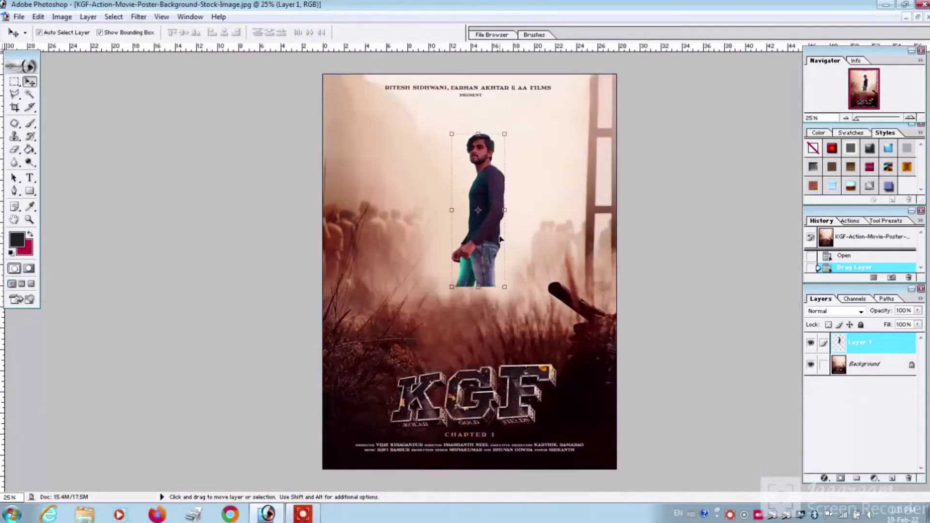
# Scale the man layer up from its bottom-right corner and raise him slightly
pyautogui.hotkey('ctrl', 't')
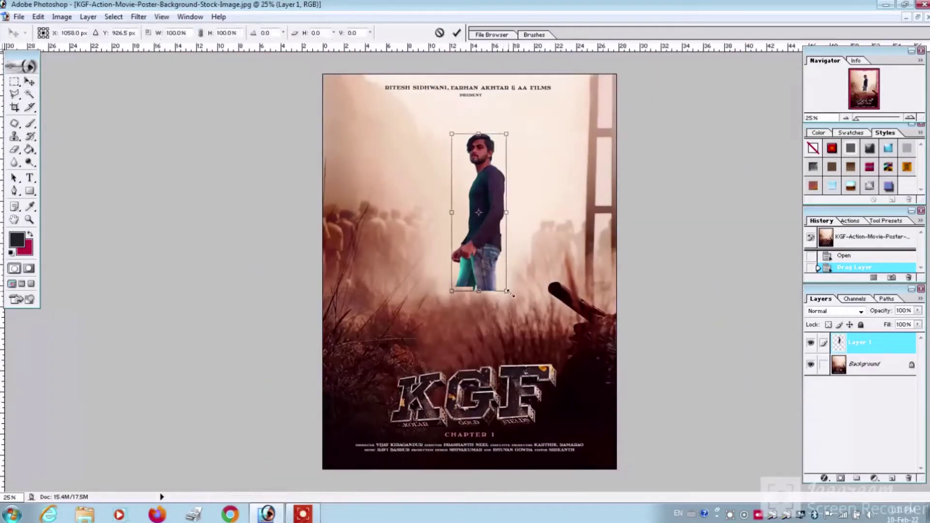
pyautogui.moveTo(504, 286); pyautogui.dragTo(599, 383)
pyautogui.moveTo(523, 262); pyautogui.dragTo(521, 243)
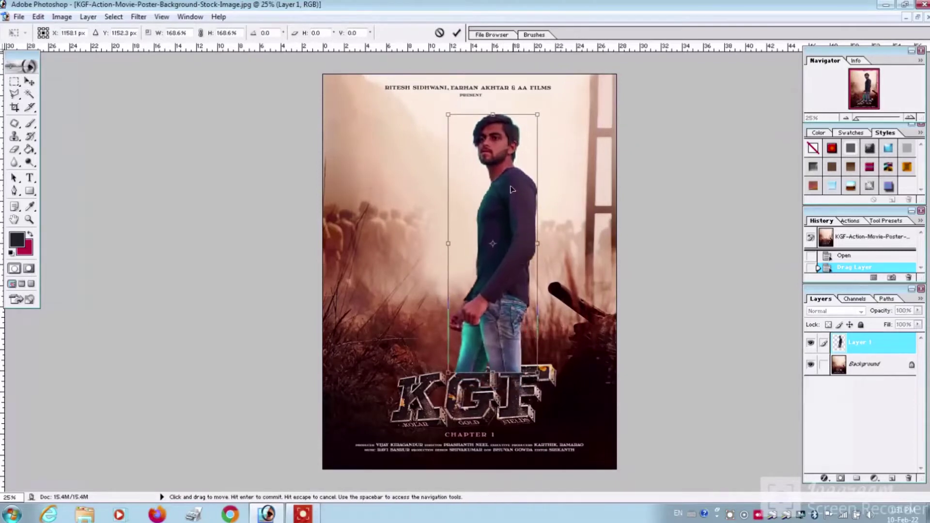
pyautogui.click(454, 35)
# Refine the man's size and position with a second transform, then duplicate his layer
pyautogui.hotkey('ctrl', 't')
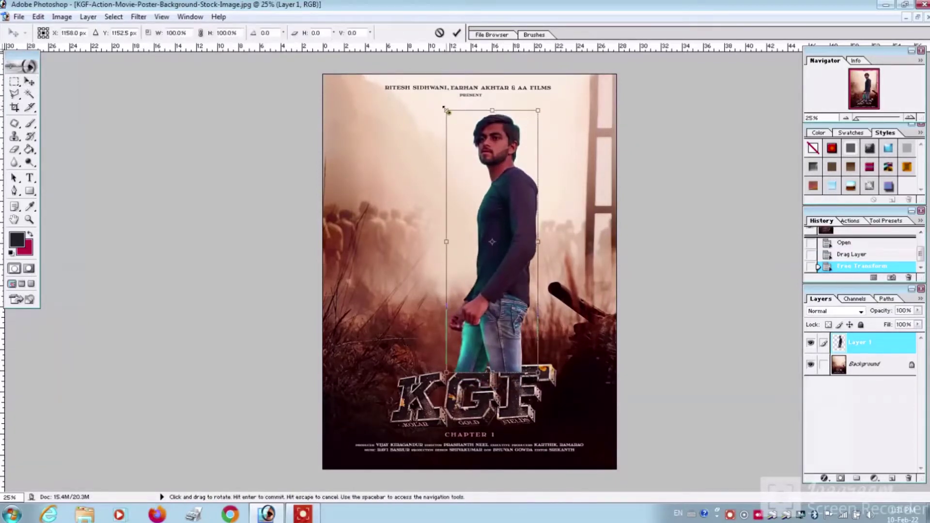
pyautogui.moveTo(449, 114)
pyautogui.mouseDown()
pyautogui.moveTo(430, 95)
pyautogui.moveTo(435, 110)
pyautogui.mouseUp()
pyautogui.moveTo(519, 177); pyautogui.dragTo(514, 186)
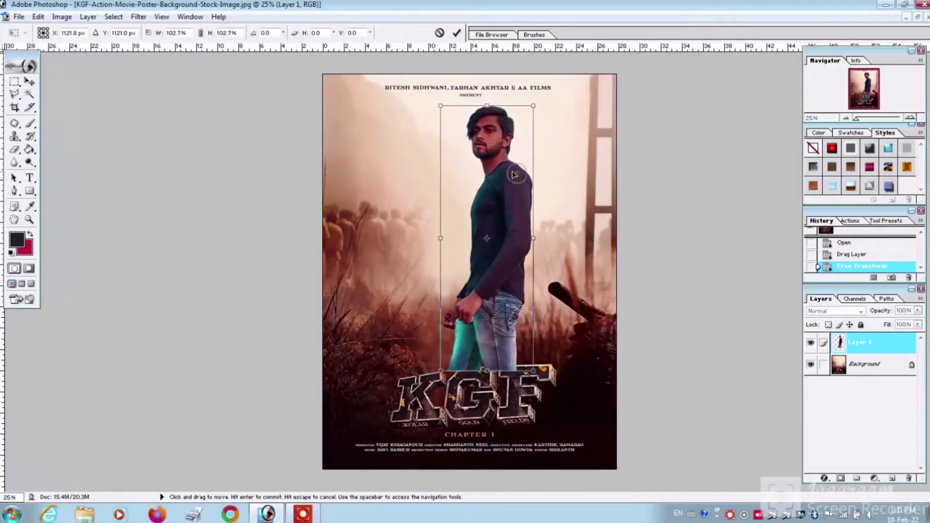
pyautogui.moveTo(441, 116); pyautogui.dragTo(437, 104)
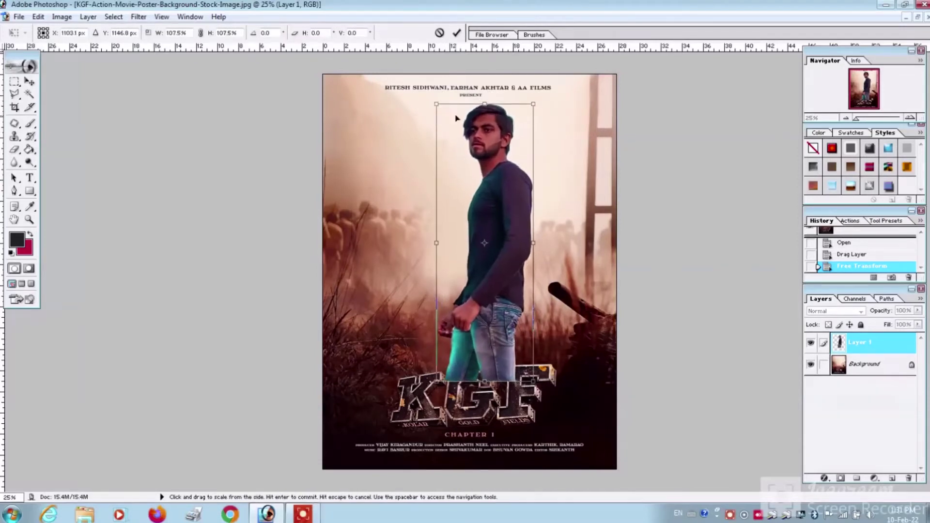
pyautogui.click(457, 33)
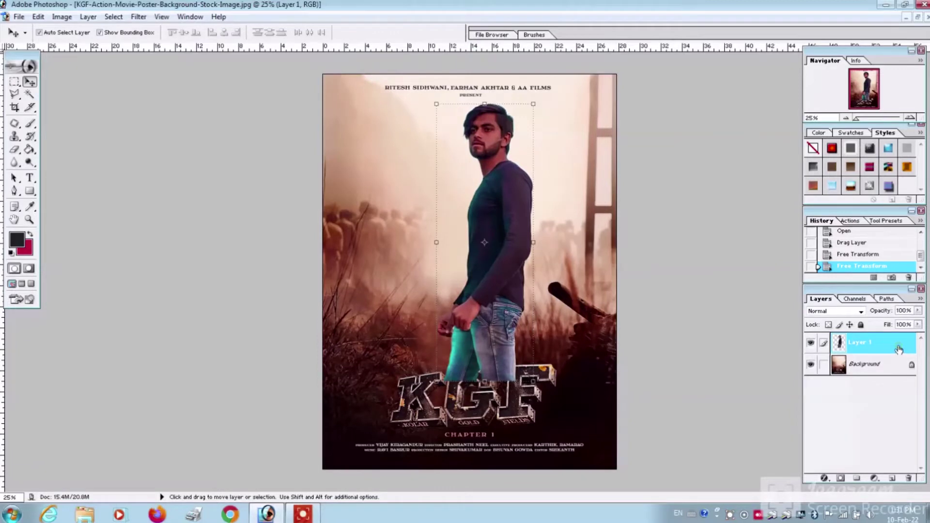
pyautogui.hotkey('ctrl', 'j')
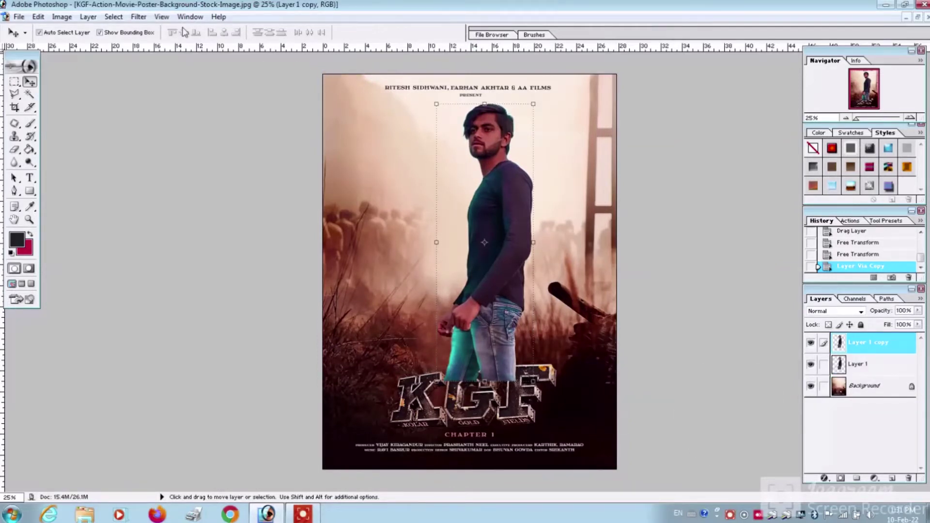
# Apply Brightness 10 and Contrast 10 to the man's copy layer
pyautogui.click(60, 17)
pyautogui.moveTo(89, 48)
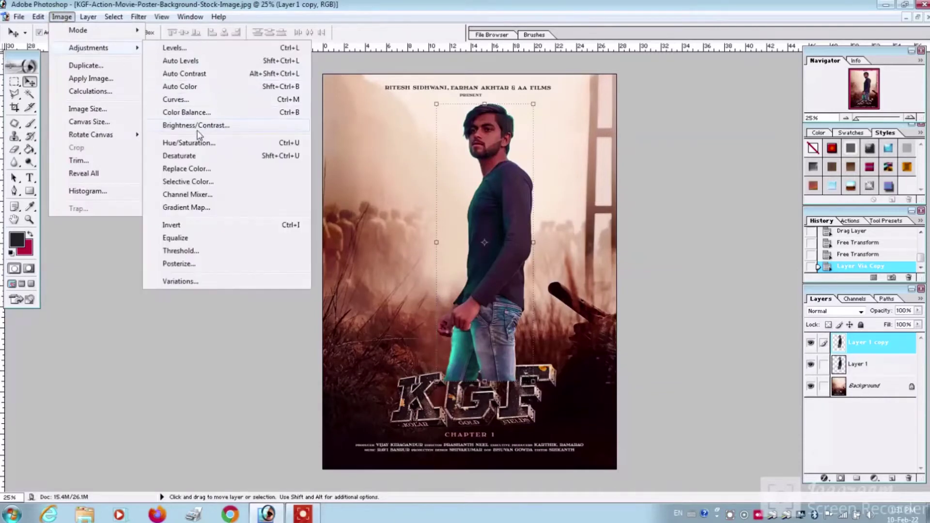
pyautogui.click(197, 127)
pyautogui.write('10')
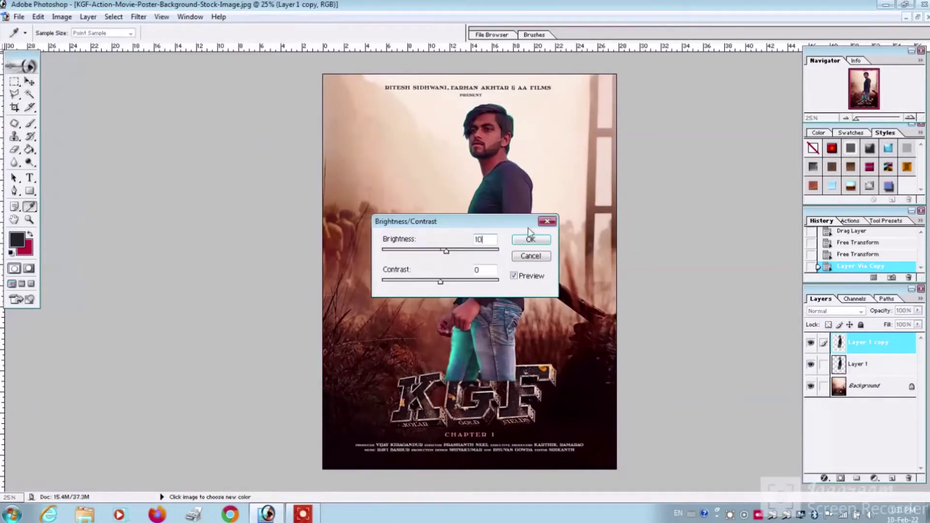
pyautogui.write('10')
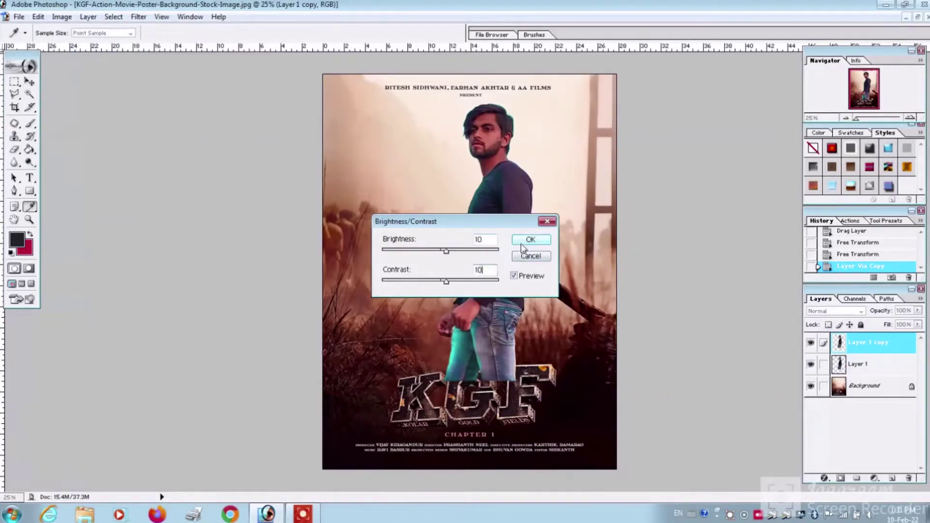
pyautogui.click(540, 243)
# Apply Levels to the man's copy with the white input at 237 and midtones shifted left
pyautogui.press('v')
pyautogui.click(62, 16)
pyautogui.moveTo(89, 47)
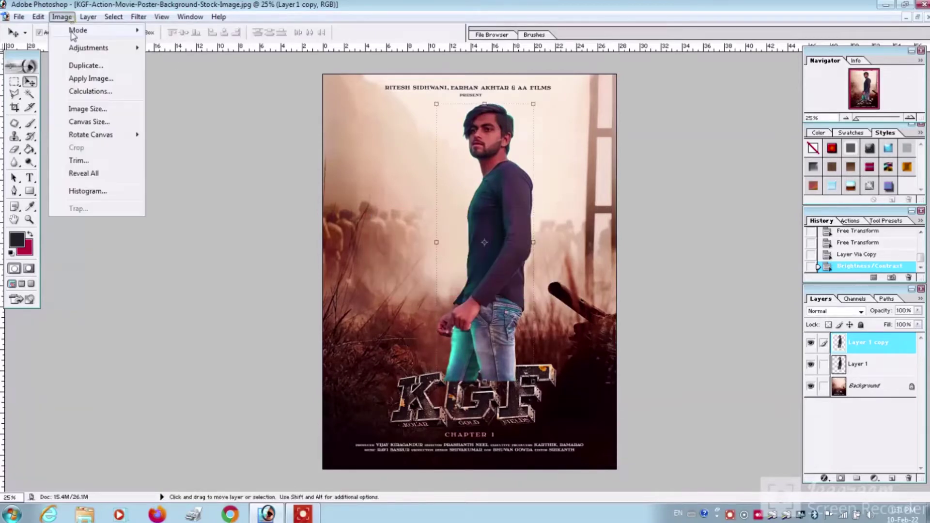
pyautogui.click(173, 49)
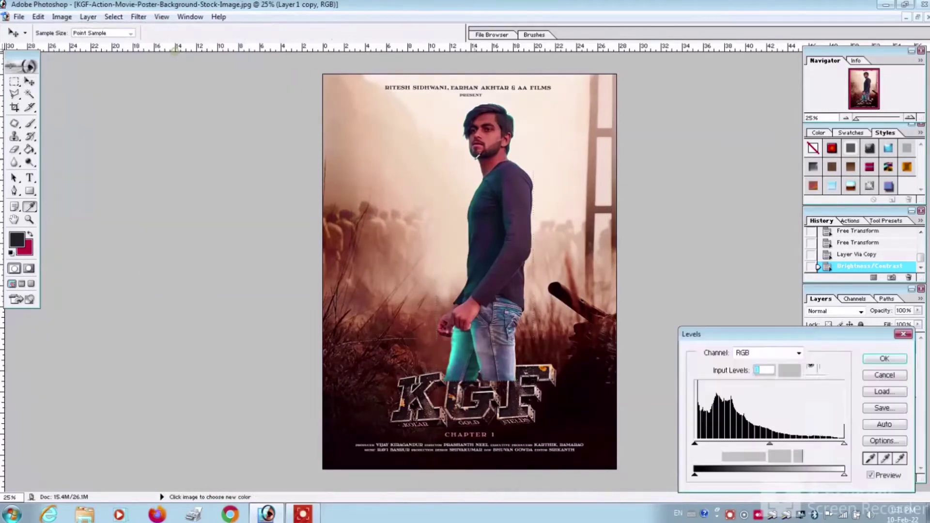
pyautogui.moveTo(843, 443); pyautogui.dragTo(837, 445)
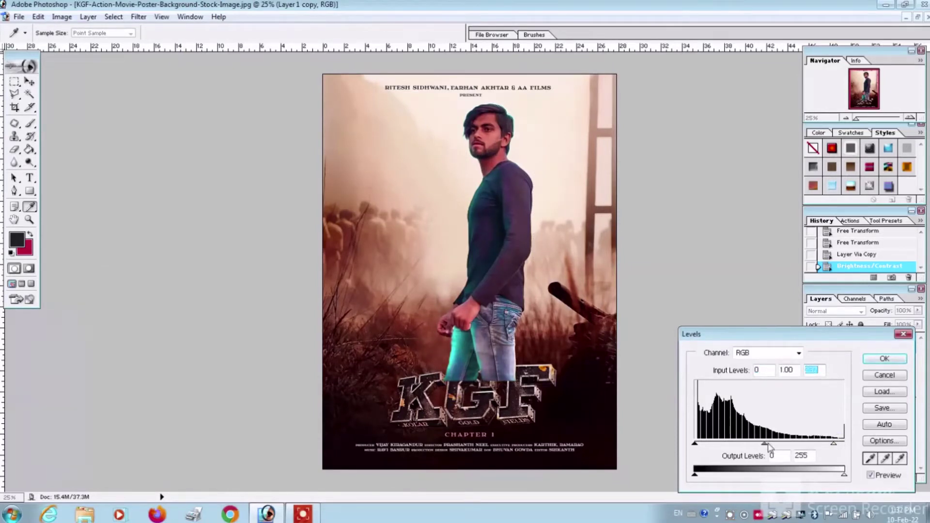
pyautogui.moveTo(766, 444); pyautogui.dragTo(759, 444)
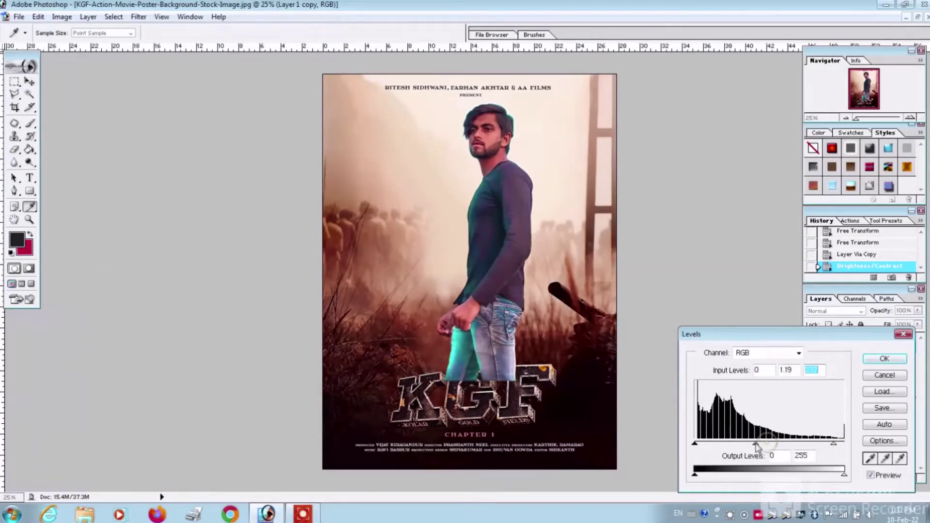
pyautogui.click(885, 360)
pyautogui.press('v')
pyautogui.click(62, 17)
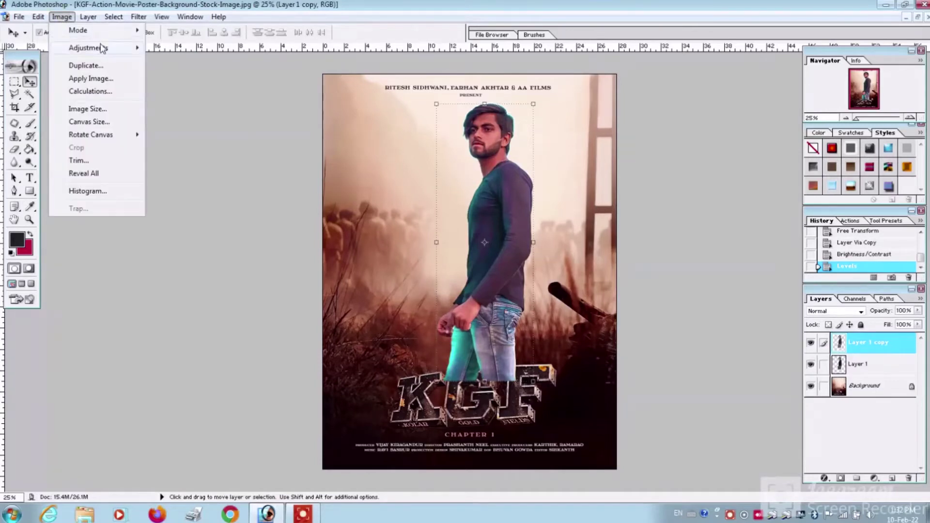
pyautogui.moveTo(89, 48)
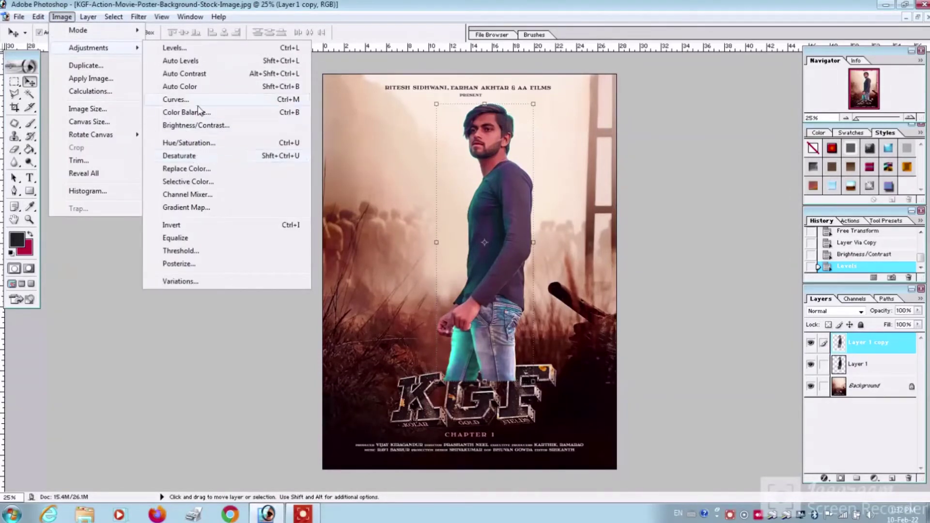
# In Selective Color, lower the Reds' Black to -22 and add a little Cyan
pyautogui.click(194, 182)
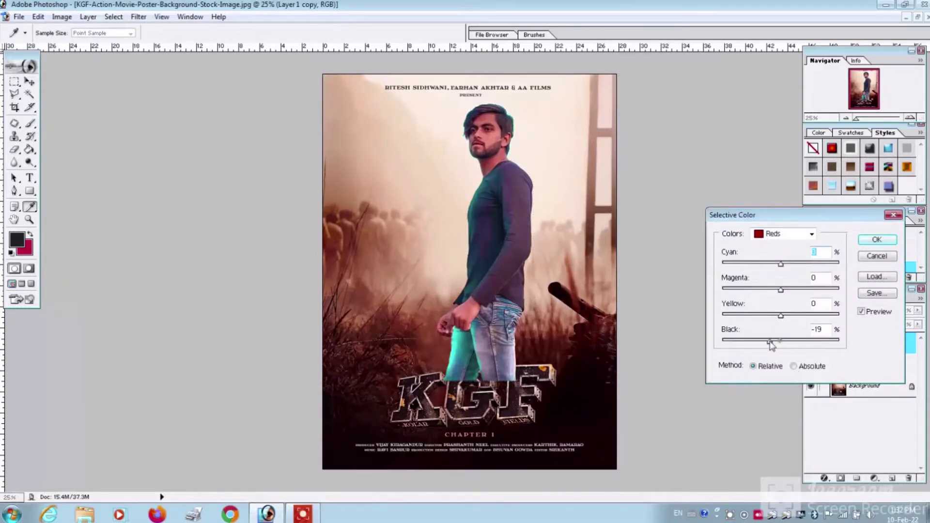
pyautogui.moveTo(770, 342); pyautogui.dragTo(754, 341)
pyautogui.hotkey('ctrl', '+')
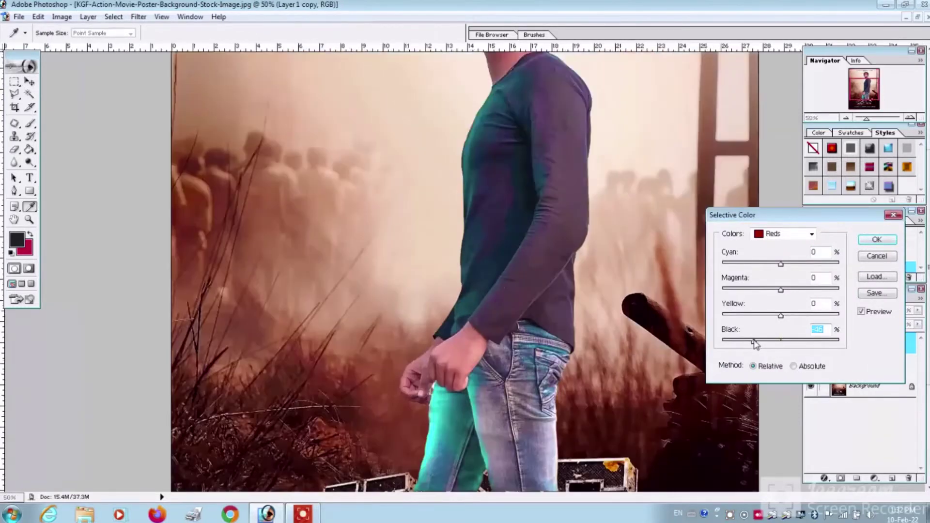
pyautogui.scroll(5, 626, 272)
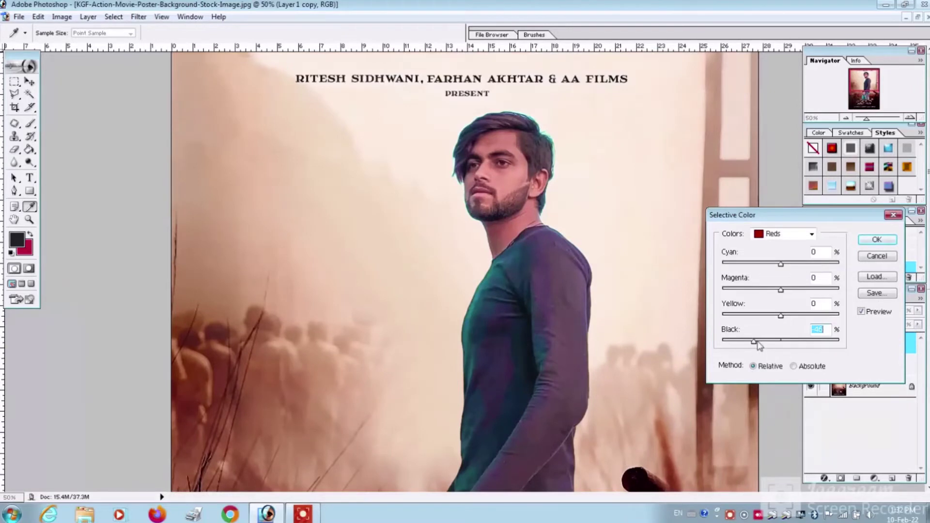
pyautogui.moveTo(758, 342); pyautogui.dragTo(771, 345)
pyautogui.moveTo(785, 270); pyautogui.dragTo(789, 268)
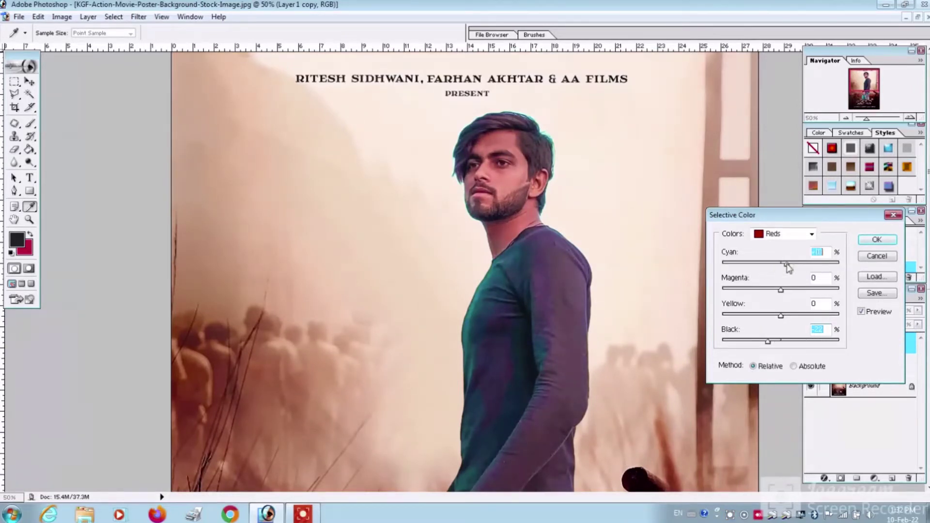
# Switch the colour range to Yellows and lower their Black
pyautogui.click(812, 234)
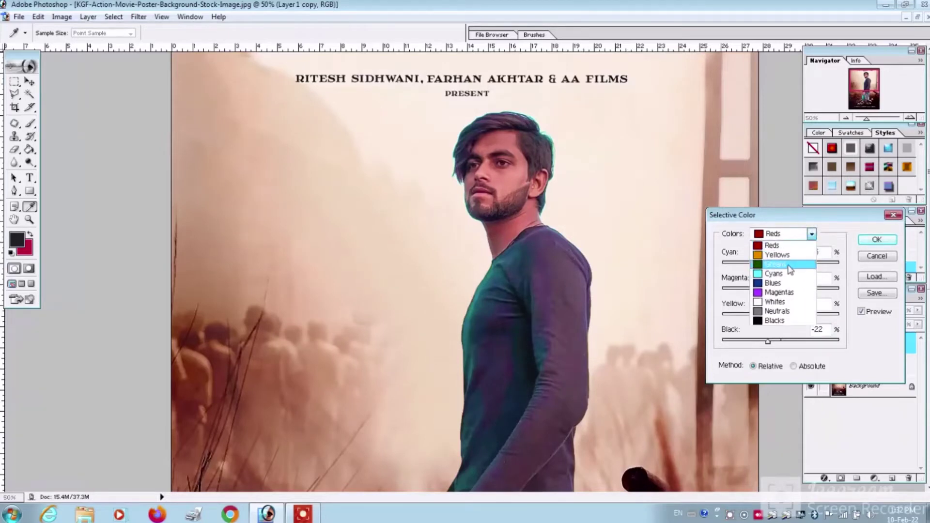
pyautogui.click(782, 252)
pyautogui.moveTo(781, 342); pyautogui.dragTo(727, 338)
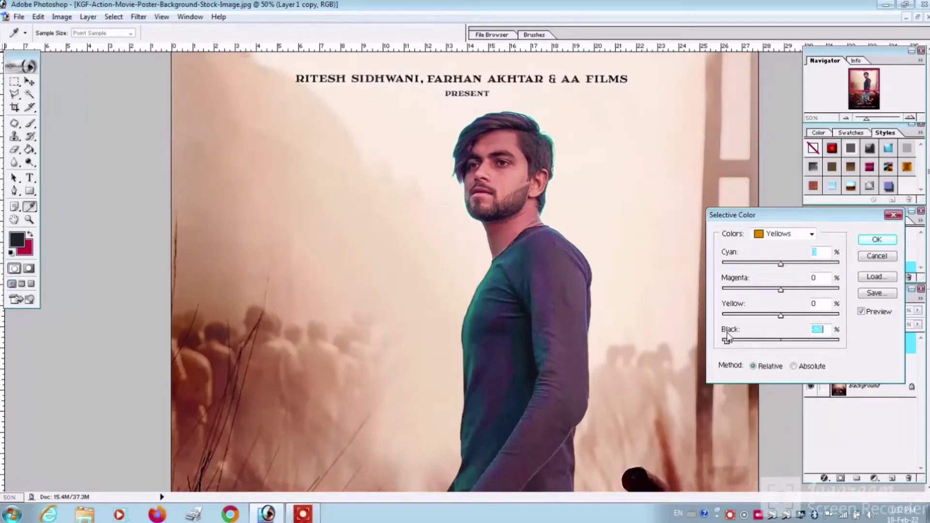
# Apply the selective colour correction and toggle the copy's visibility to compare
pyautogui.click(876, 239)
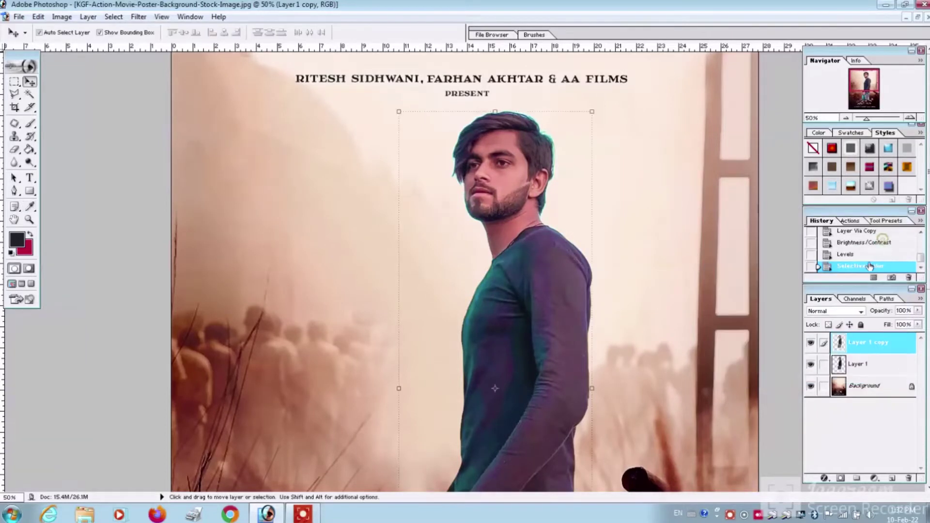
pyautogui.hotkey('ctrl', '-')
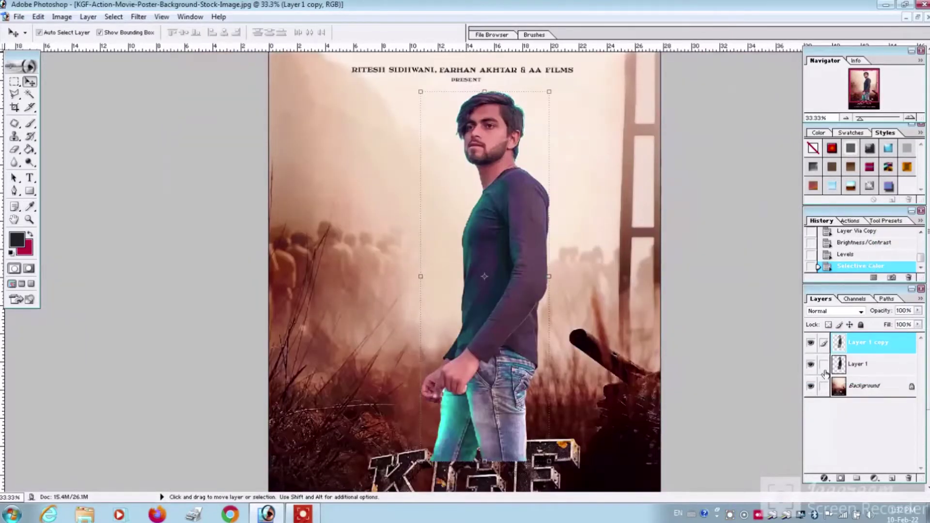
pyautogui.click(811, 343)
pyautogui.click(811, 343)
pyautogui.click(811, 344)
# Merge Layer 1 copy down into Layer 1 with Ctrl+E
pyautogui.hotkey('ctrl', 'e')
pyautogui.scroll(-3, 788, 345)
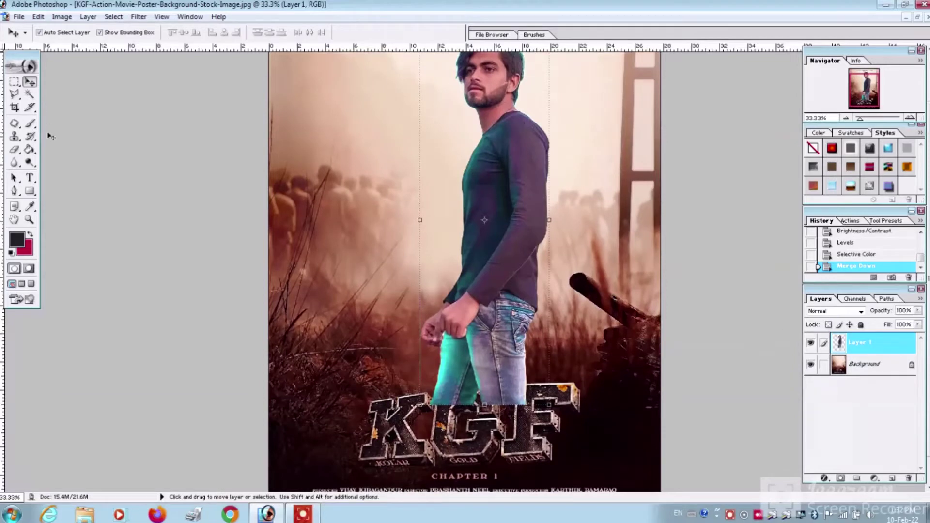
pyautogui.click(15, 149)
# Set the eraser to the 27 px soft brush and enlarge it past 73 px
pyautogui.click(70, 33)
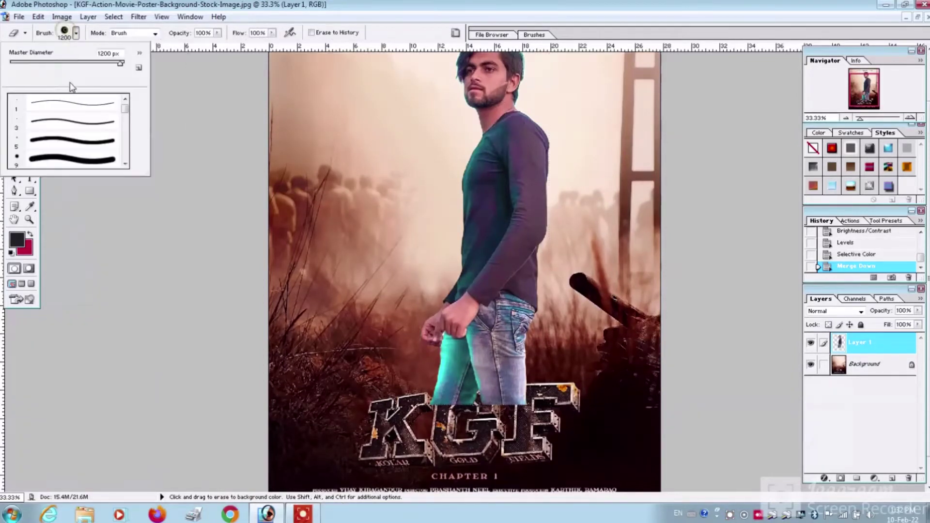
pyautogui.click(51, 148)
pyautogui.scroll(-3, 50, 151)
pyautogui.scroll(-3, 51, 151)
pyautogui.scroll(-2, 51, 152)
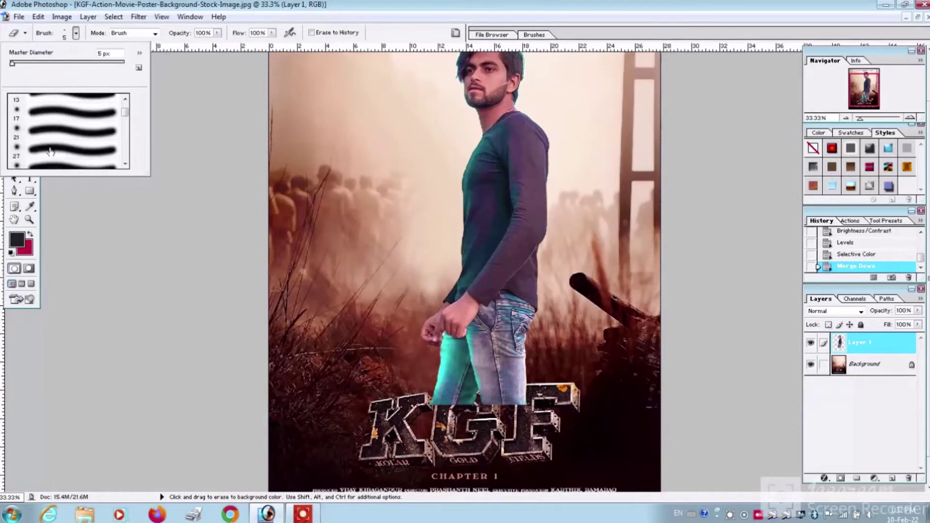
pyautogui.click(38, 150)
pyautogui.moveTo(24, 63); pyautogui.dragTo(51, 63)
pyautogui.moveTo(52, 64); pyautogui.dragTo(76, 63)
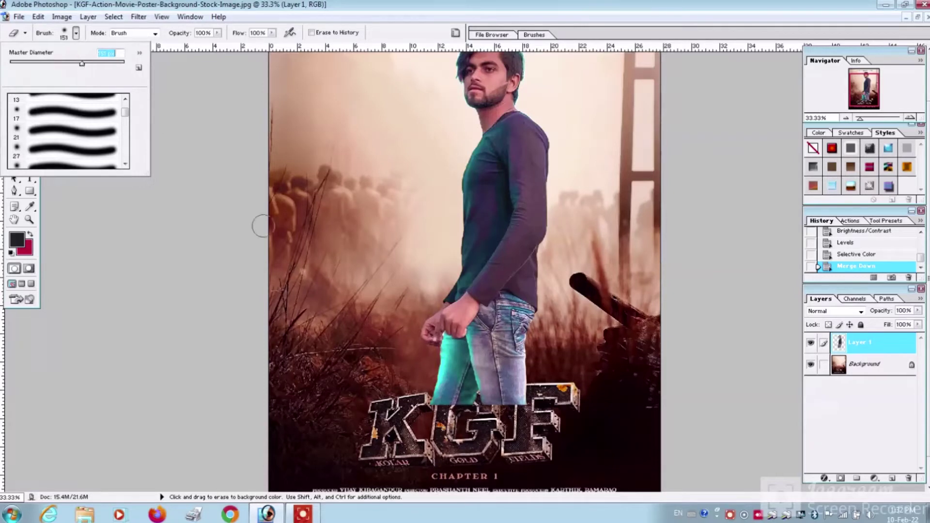
pyautogui.click(416, 391)
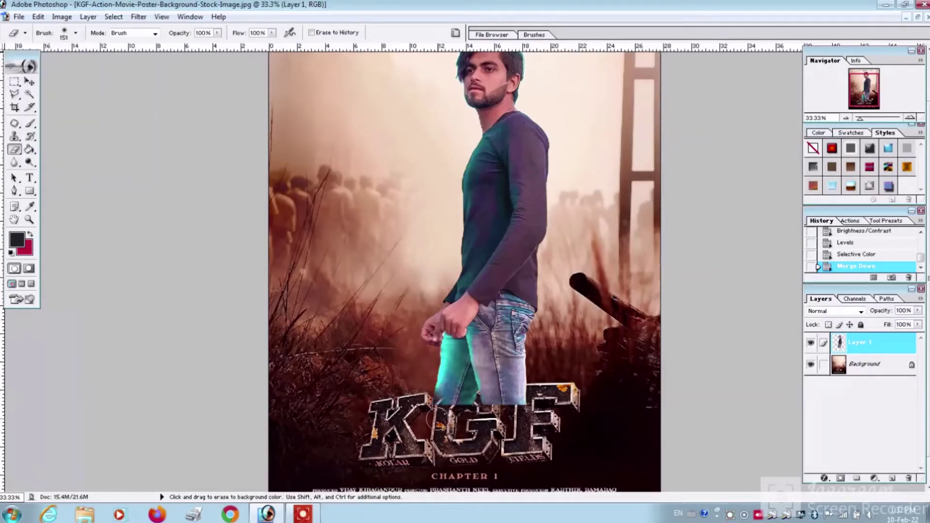
# Erase the jeans over the KGF letters, then fade the lower body with a 500 px eraser
pyautogui.moveTo(429, 416); pyautogui.dragTo(542, 383)
pyautogui.press(']')
pyautogui.press(']')
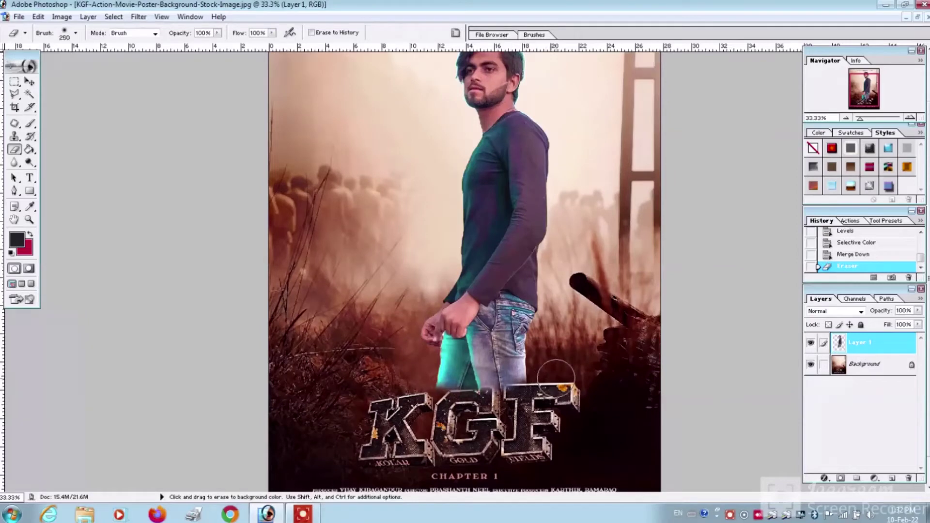
pyautogui.press(']')
pyautogui.press(']')
pyautogui.press(']')
pyautogui.moveTo(358, 339)
pyautogui.mouseDown()
pyautogui.moveTo(376, 358)
pyautogui.moveTo(445, 369)
pyautogui.mouseUp()
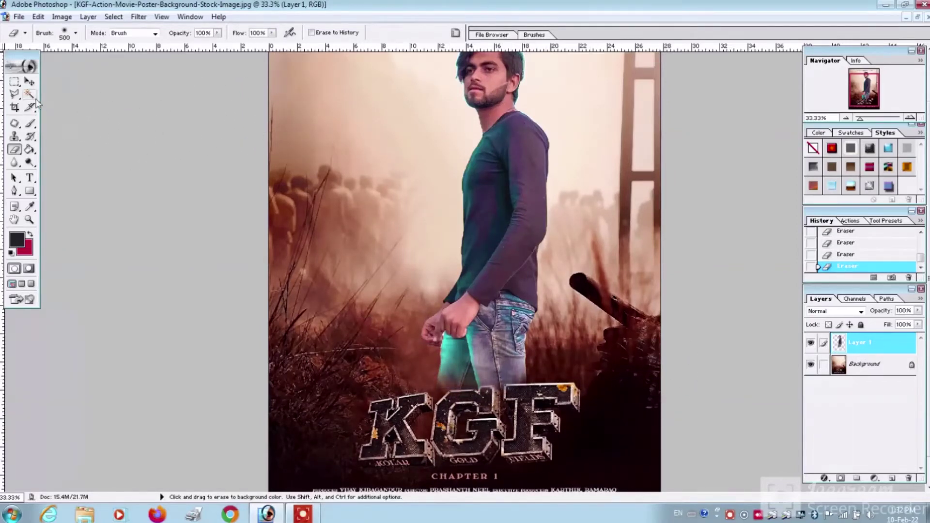
# Nudge the man down two steps and erase more of his lower legs
pyautogui.click(29, 82)
pyautogui.press('Down')
pyautogui.press('Down')
pyautogui.press('Down')
pyautogui.press('Down')
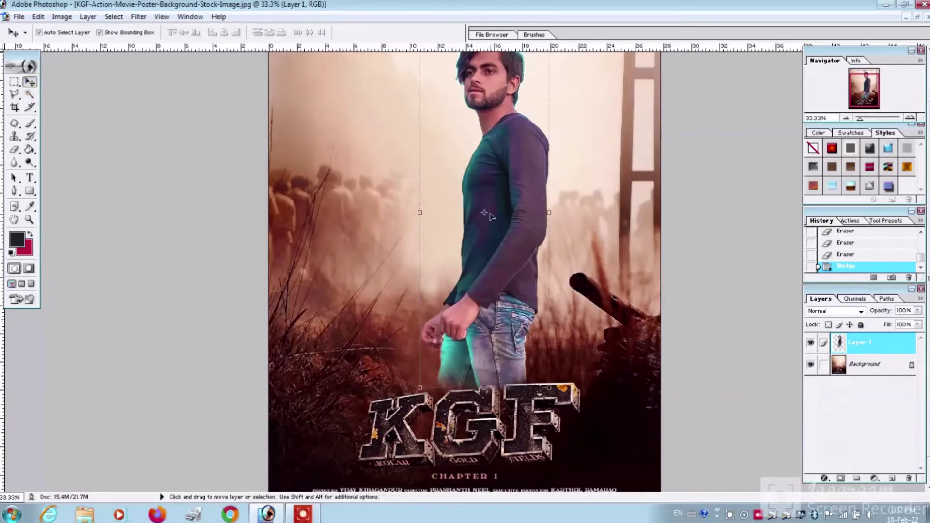
pyautogui.press('Down')
pyautogui.press('Down')
pyautogui.press('Down')
pyautogui.press('Down')
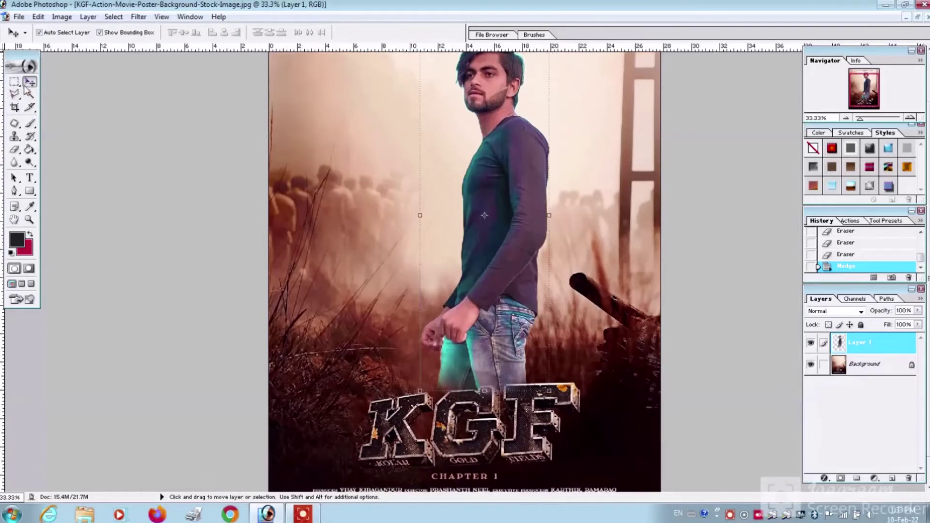
pyautogui.click(14, 149)
pyautogui.scroll(-2, 108, 194)
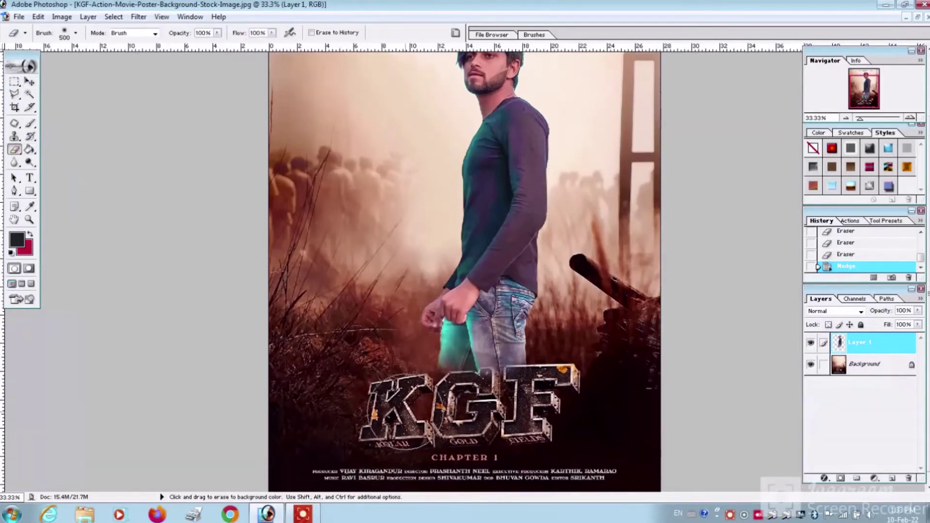
pyautogui.moveTo(403, 412); pyautogui.dragTo(407, 383)
pyautogui.moveTo(518, 455); pyautogui.dragTo(543, 402)
pyautogui.scroll(3, 587, 281)
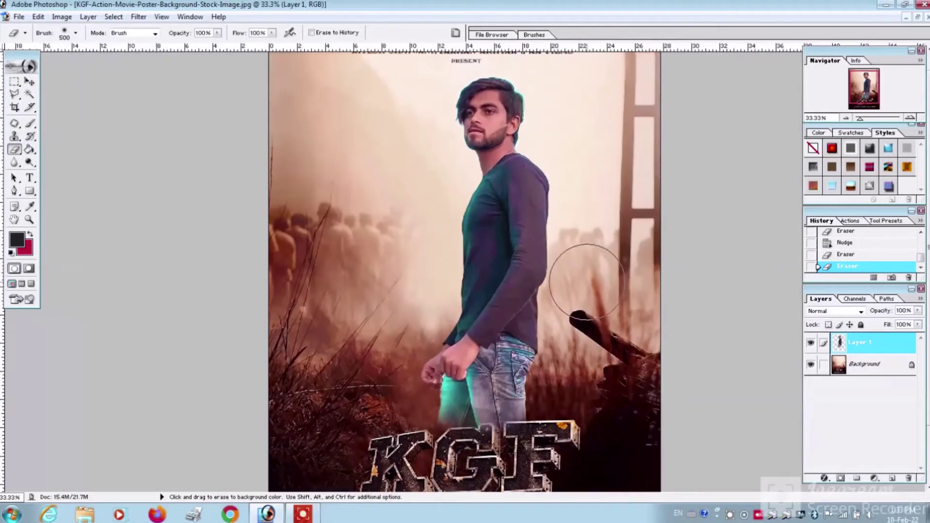
pyautogui.hotkey('ctrl', '-')
pyautogui.hotkey('ctrl', '-')
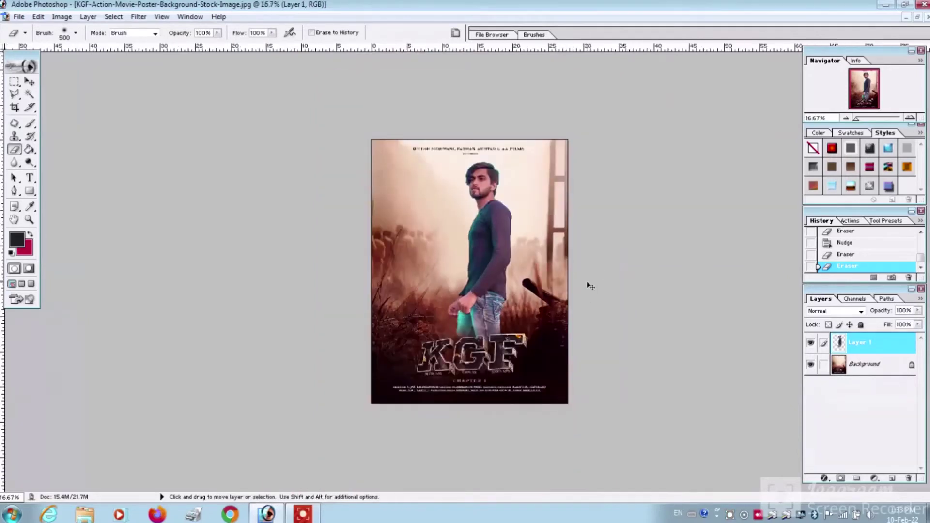
pyautogui.hotkey('ctrl', '+')
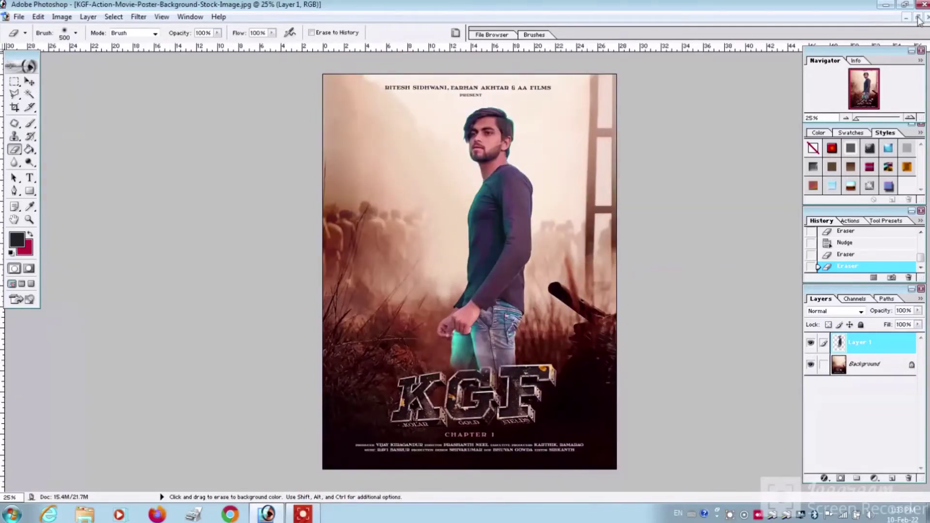
pyautogui.click(918, 18)
# Drag the bearded actor image into the KGF poster and maximize the poster window
pyautogui.click(196, 59)
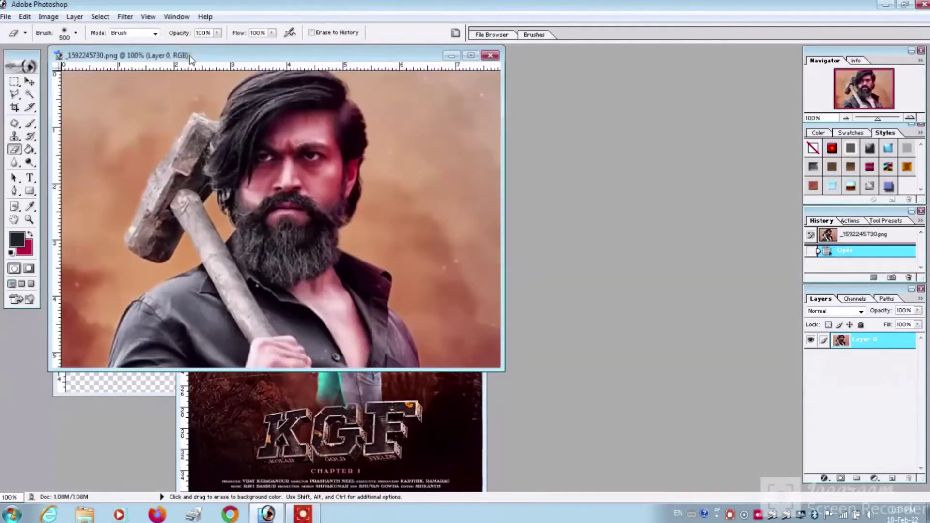
pyautogui.click(29, 81)
pyautogui.moveTo(255, 211); pyautogui.dragTo(337, 397)
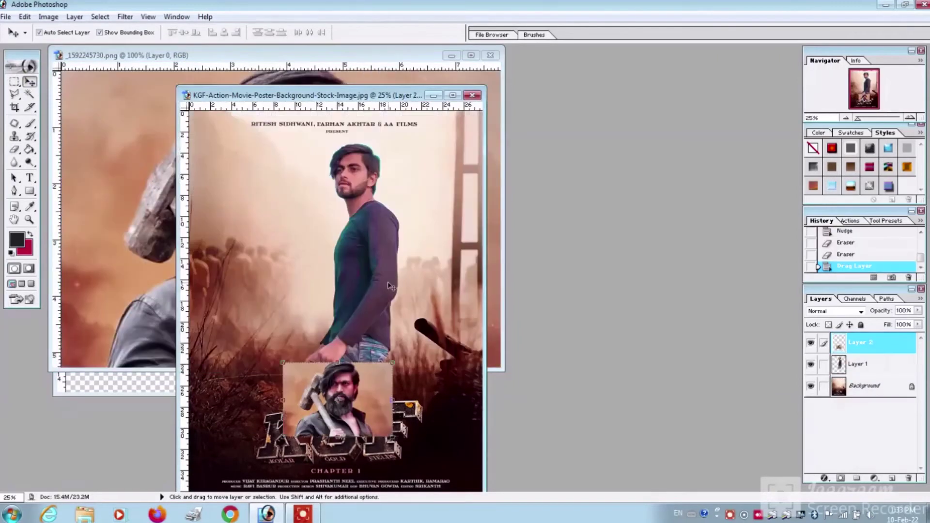
pyautogui.click(453, 95)
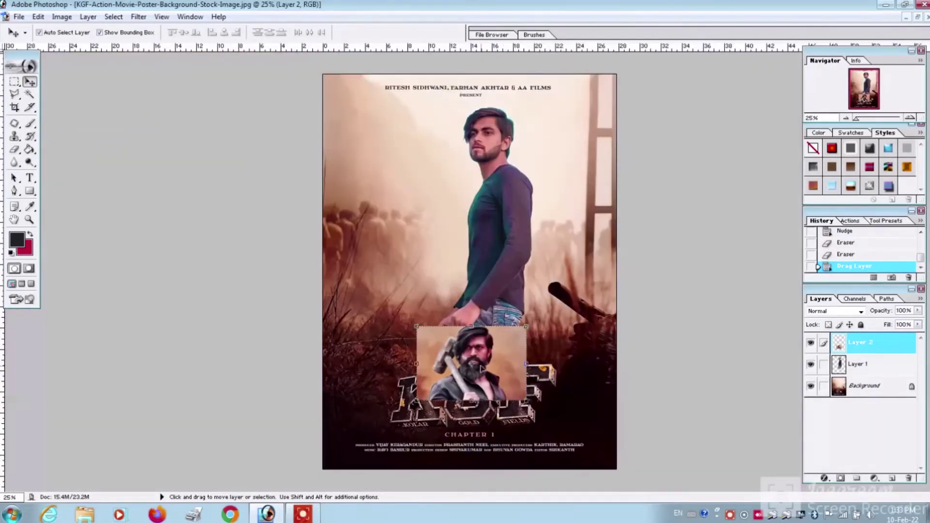
# Move the actor image to the poster's top and enlarge it to nearly triple size
pyautogui.moveTo(481, 369)
pyautogui.mouseDown()
pyautogui.moveTo(579, 128)
pyautogui.moveTo(456, 150)
pyautogui.mouseUp()
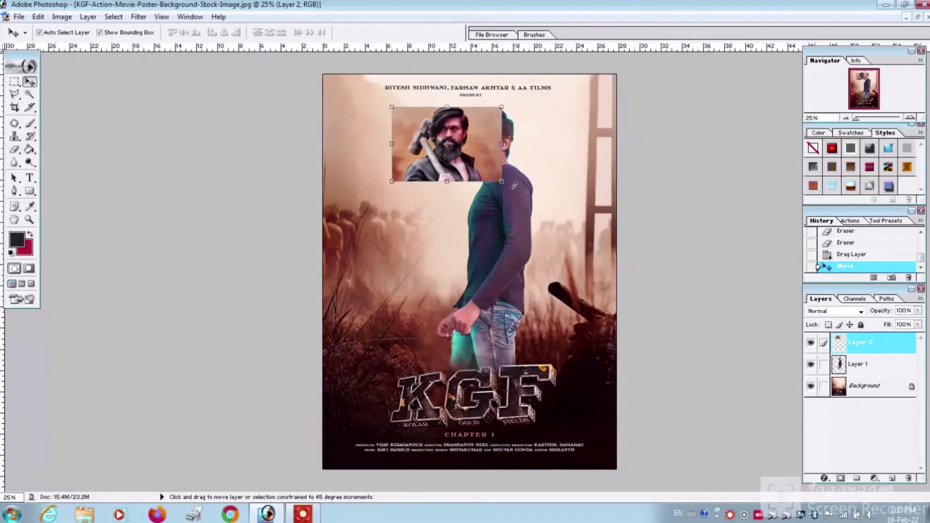
pyautogui.moveTo(502, 182); pyautogui.dragTo(708, 318)
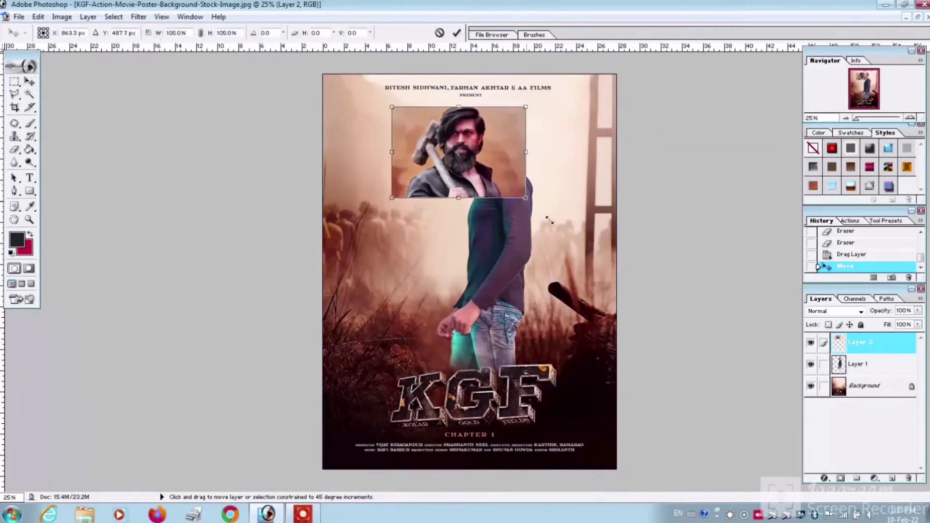
pyautogui.moveTo(583, 213); pyautogui.dragTo(455, 213)
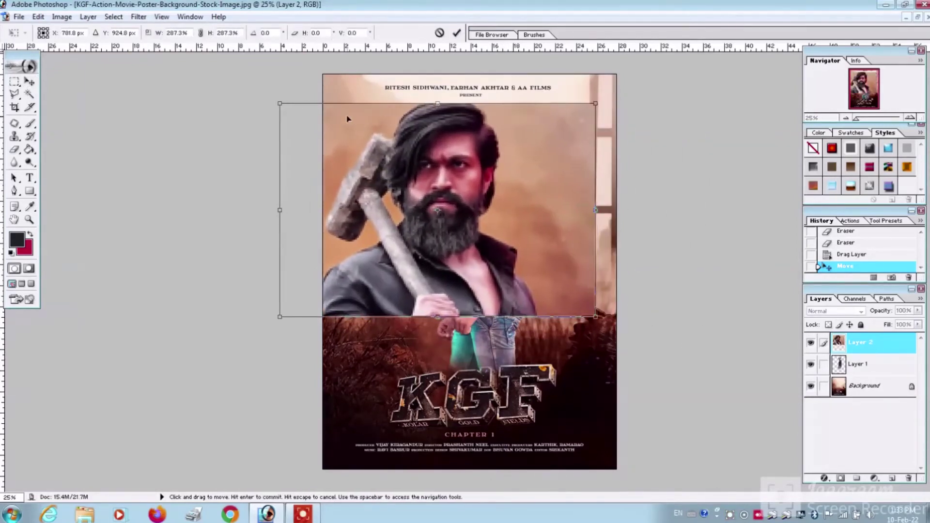
pyautogui.click(456, 32)
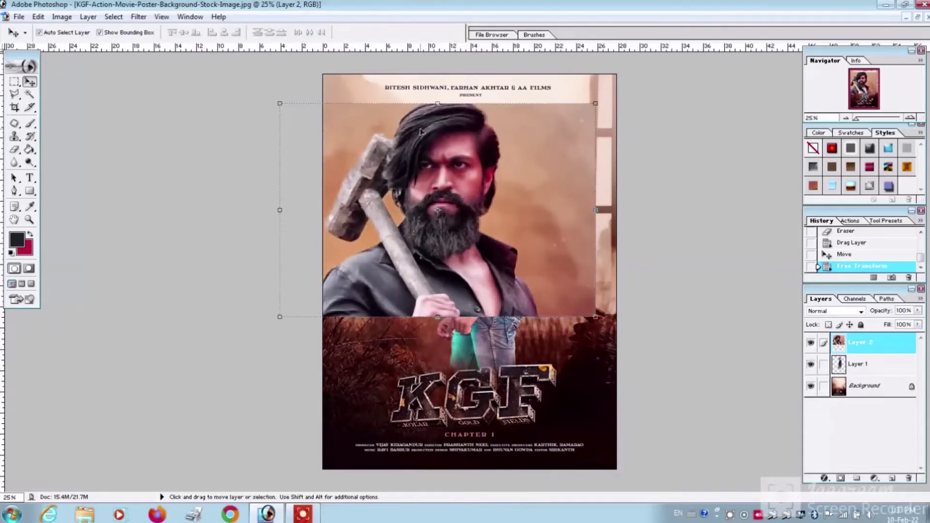
pyautogui.moveTo(427, 203); pyautogui.dragTo(457, 203)
# Erase the actor image's top and side edges, then shift it up-left
pyautogui.click(15, 149)
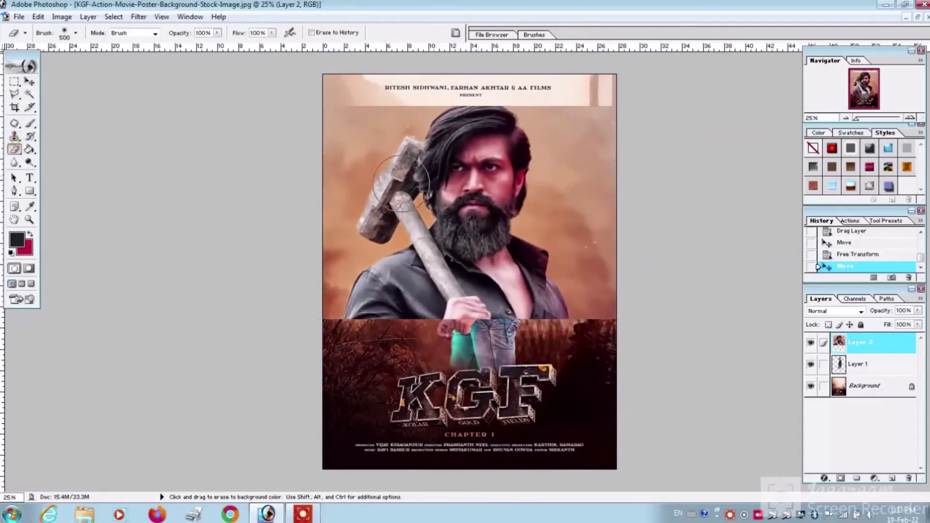
pyautogui.moveTo(558, 111)
pyautogui.mouseDown()
pyautogui.moveTo(588, 94)
pyautogui.moveTo(605, 214)
pyautogui.moveTo(335, 314)
pyautogui.moveTo(353, 114)
pyautogui.moveTo(316, 149)
pyautogui.moveTo(497, 97)
pyautogui.moveTo(543, 108)
pyautogui.mouseUp()
pyautogui.moveTo(543, 108); pyautogui.dragTo(576, 268)
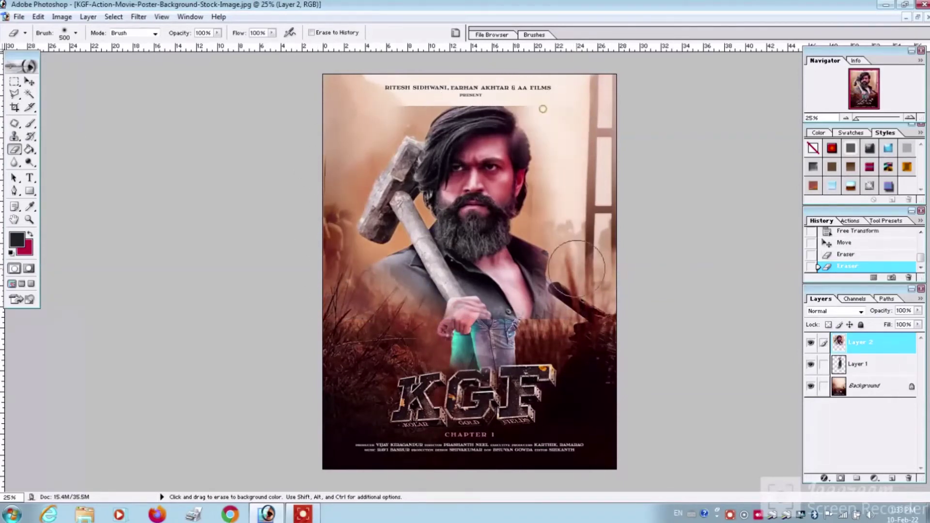
pyautogui.click(30, 82)
pyautogui.moveTo(468, 209); pyautogui.dragTo(445, 199)
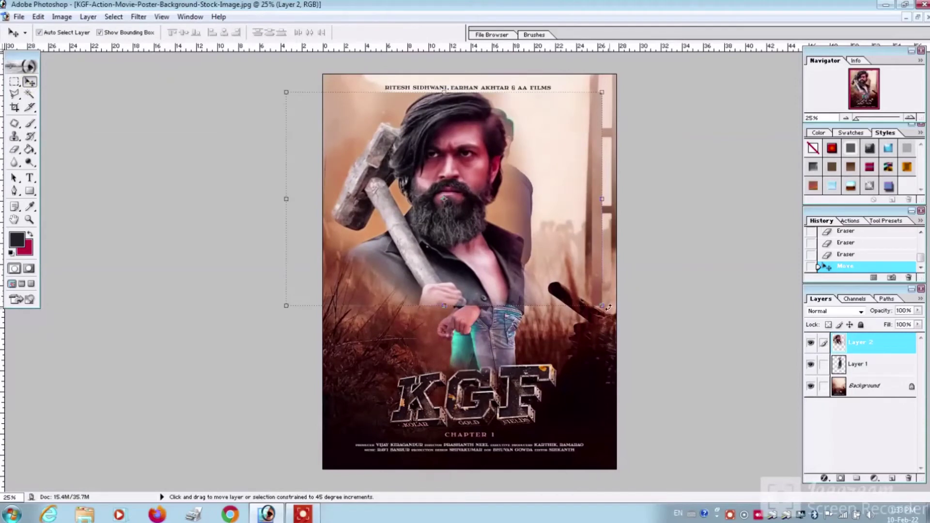
# Shrink the actor layer to about 83% and move it below the man's layer
pyautogui.moveTo(608, 307); pyautogui.dragTo(549, 270)
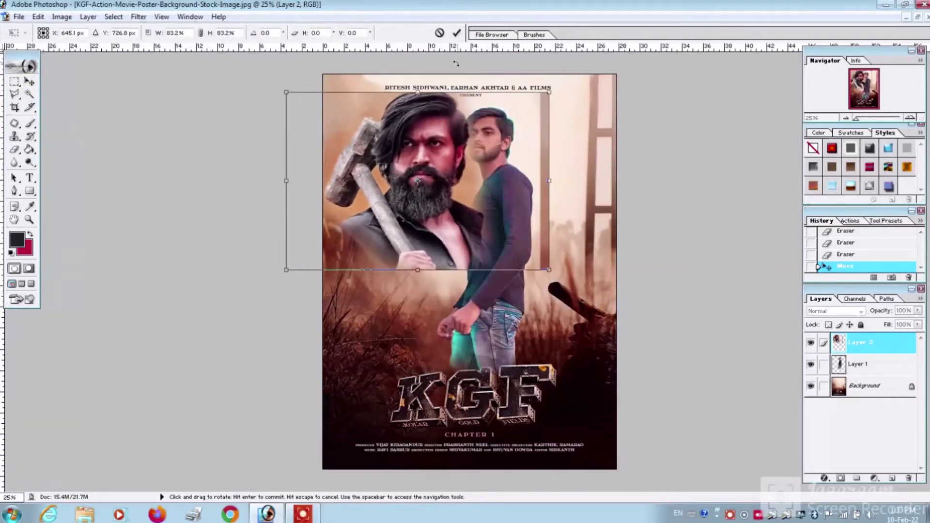
pyautogui.click(456, 33)
pyautogui.moveTo(887, 345); pyautogui.dragTo(874, 369)
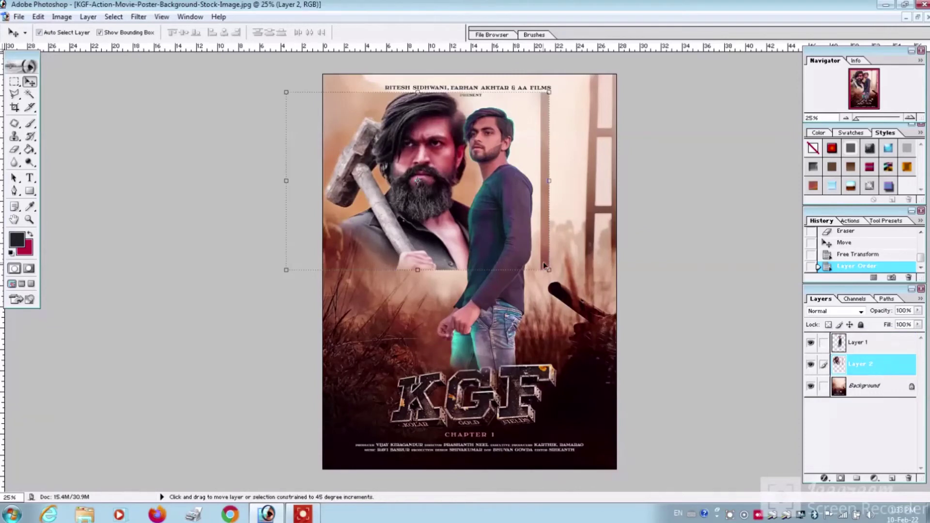
# Enlarge the actor layer to about 149% and begin changing its opacity
pyautogui.moveTo(550, 273); pyautogui.dragTo(624, 322)
pyautogui.moveTo(457, 221); pyautogui.dragTo(421, 210)
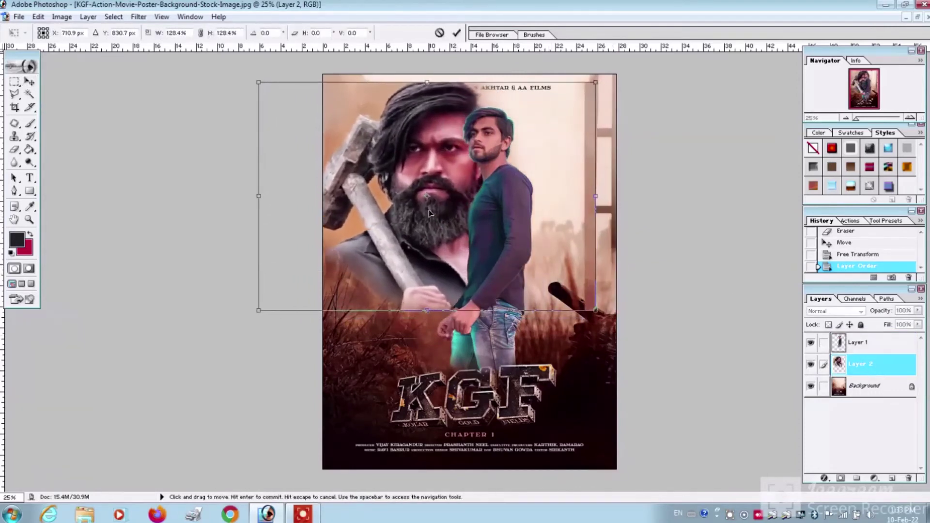
pyautogui.moveTo(588, 308); pyautogui.dragTo(640, 339)
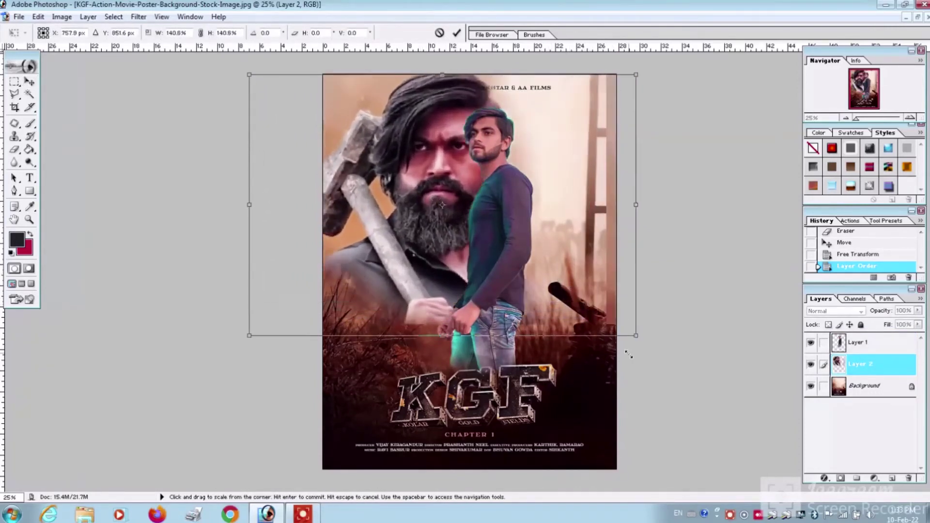
pyautogui.click(456, 33)
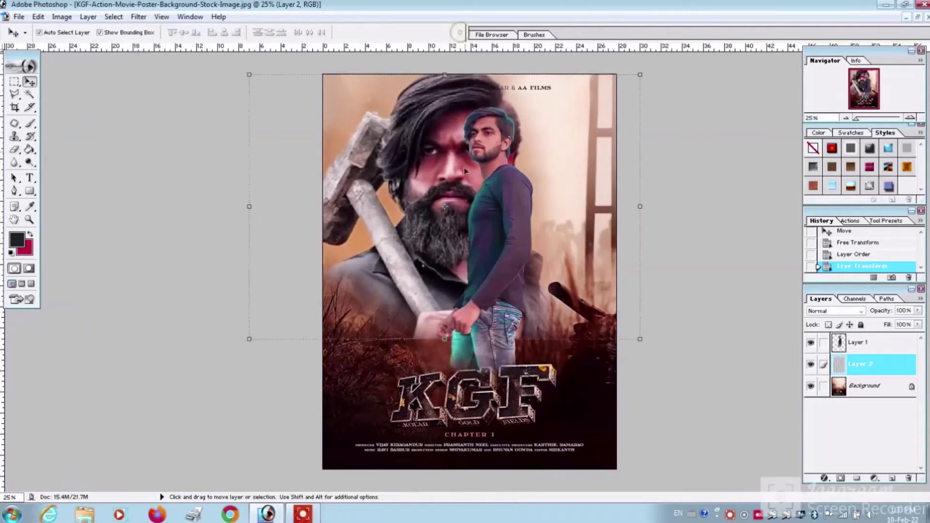
pyautogui.click(917, 325)
pyautogui.click(911, 310)
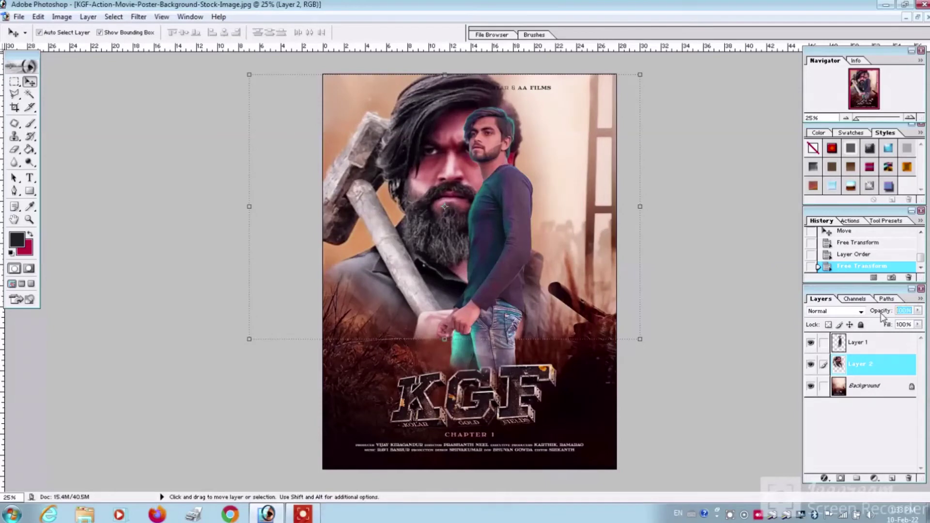
# Set the KGF actor layer to 50% opacity and move it slightly up-left
pyautogui.write('50')
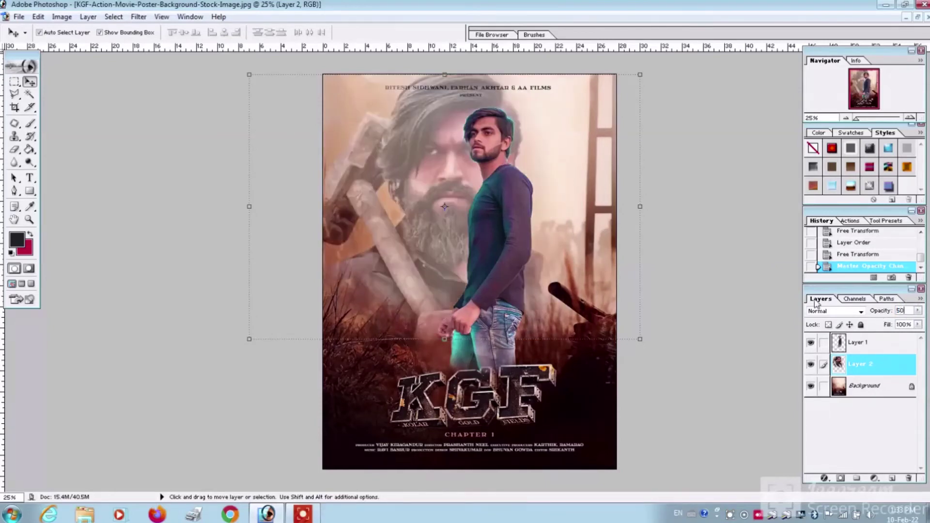
pyautogui.moveTo(429, 163); pyautogui.dragTo(405, 168)
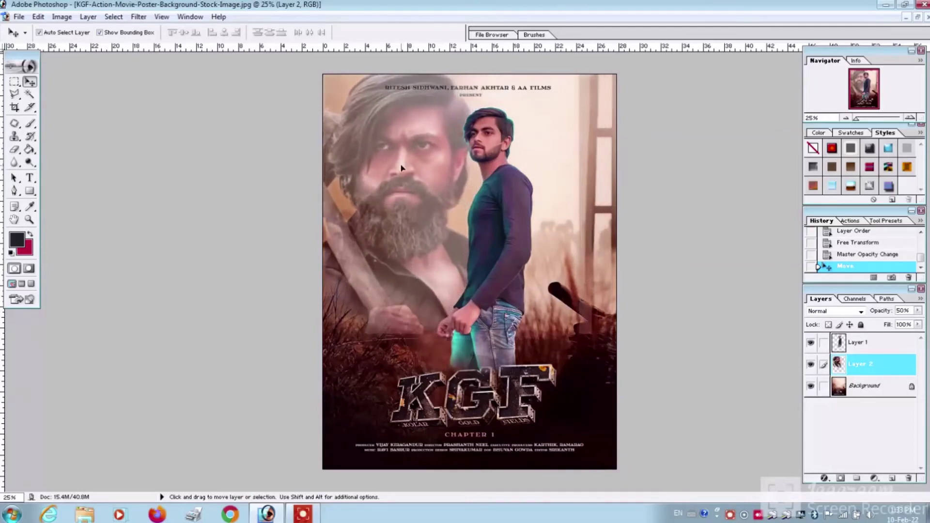
pyautogui.hotkey('ctrl', 't')
# Merge the man's layer into Layer 2, then merge that into the Background
pyautogui.click(573, 370)
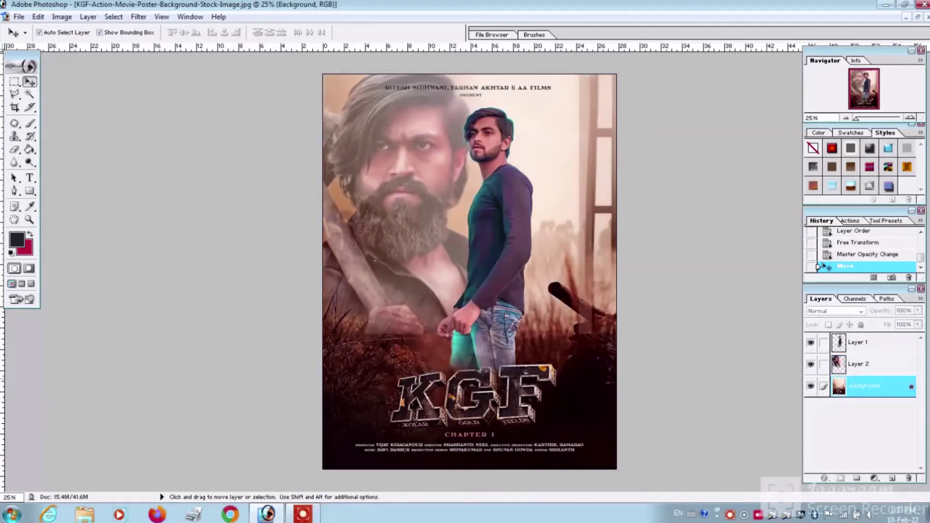
pyautogui.click(893, 355)
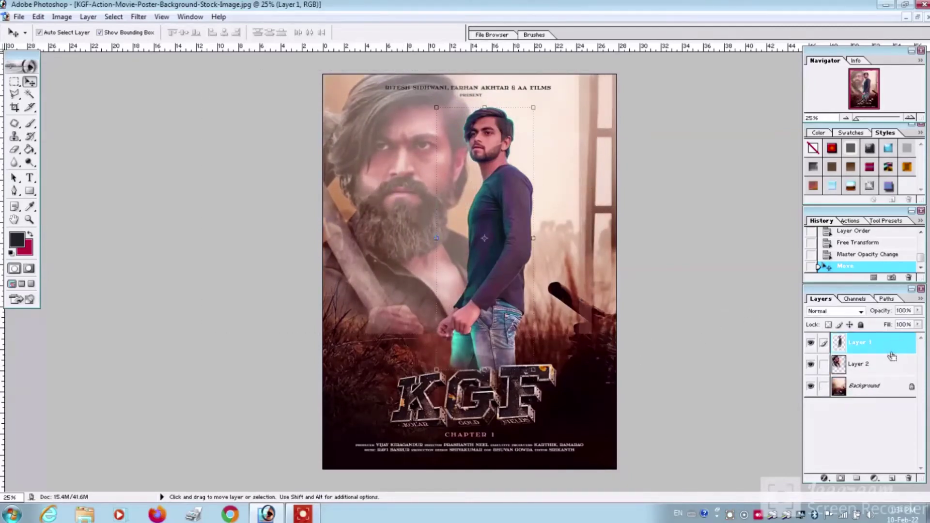
pyautogui.hotkey('ctrl', 'e')
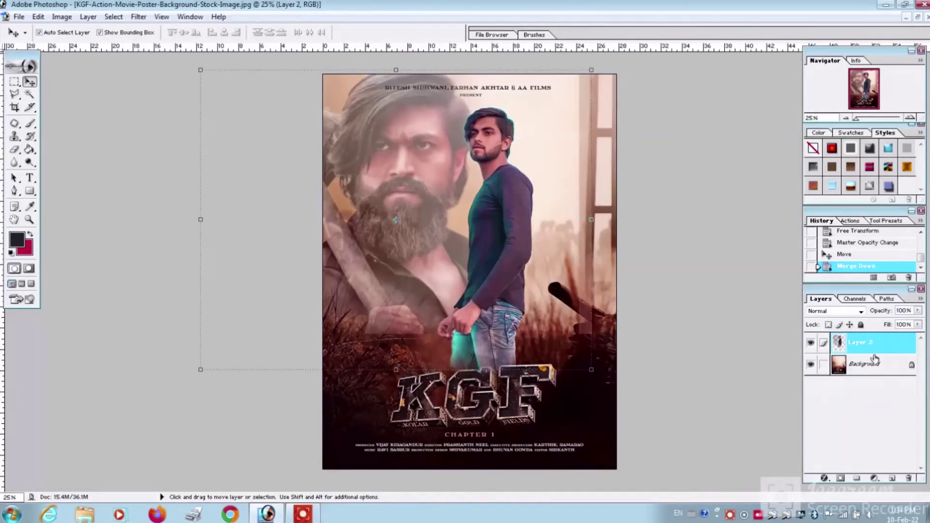
pyautogui.click(61, 16)
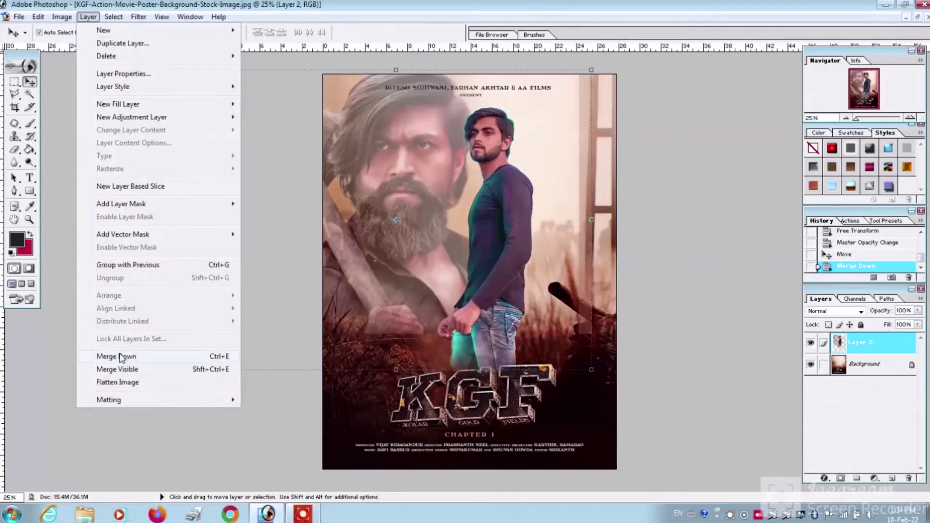
pyautogui.click(121, 358)
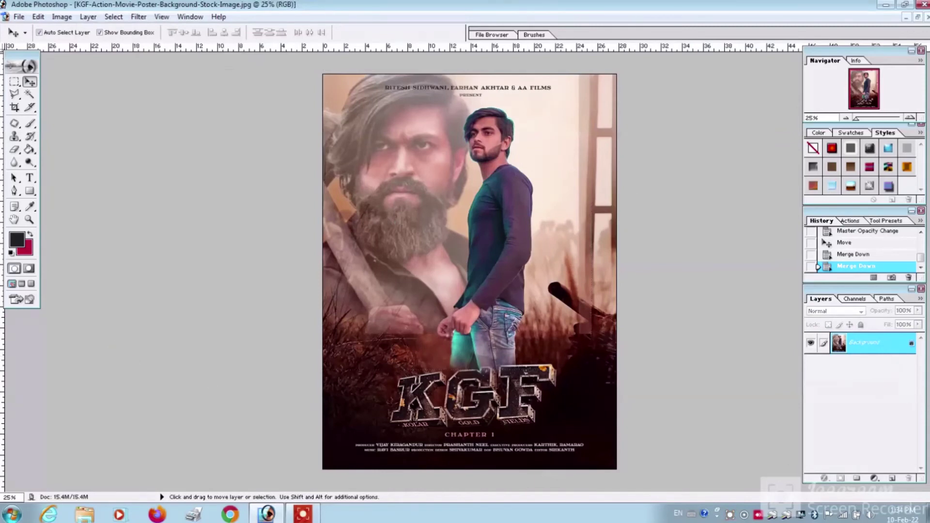
# Convert the poster to Lab Color and select the entire a channel for copying
pyautogui.click(57, 17)
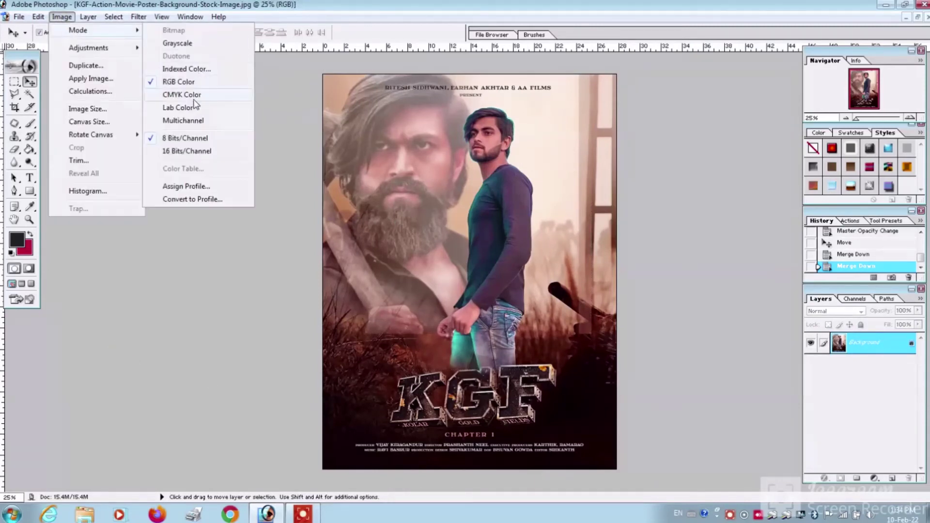
pyautogui.click(191, 105)
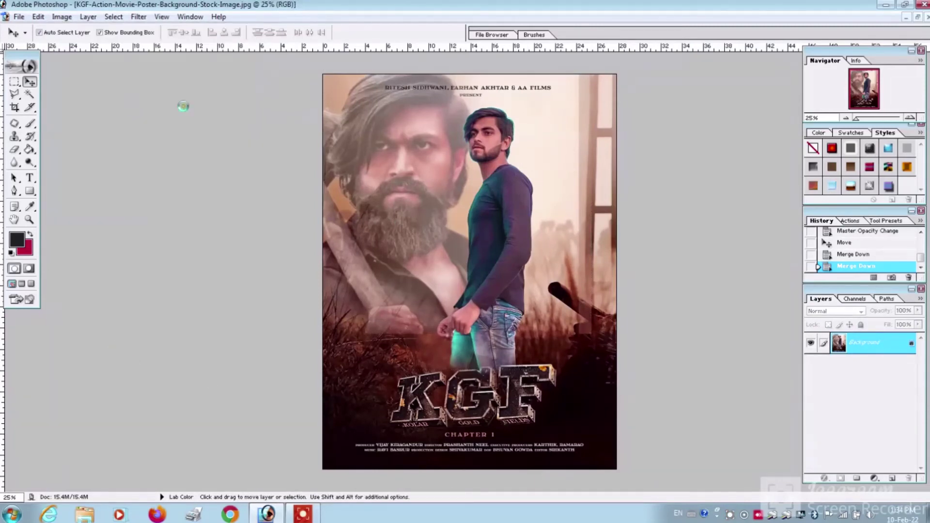
pyautogui.click(855, 299)
pyautogui.click(859, 361)
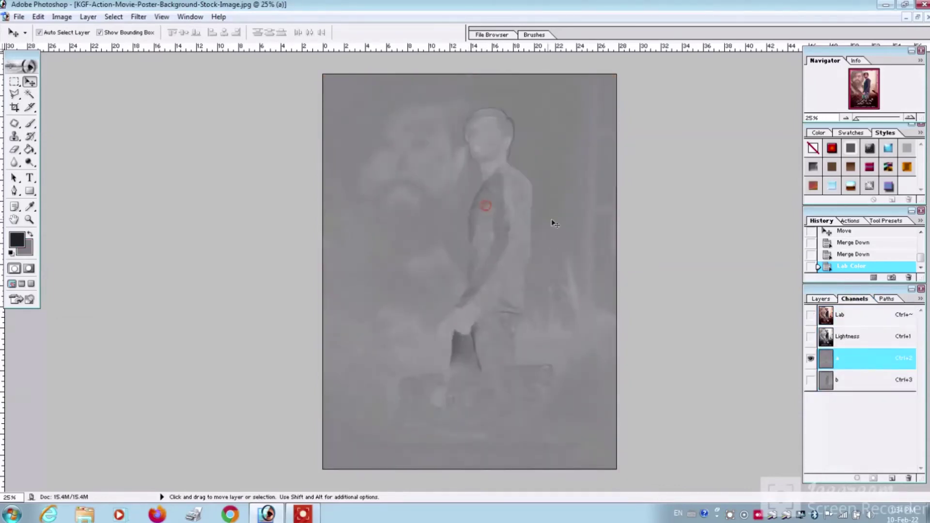
pyautogui.hotkey('ctrl', 'a')
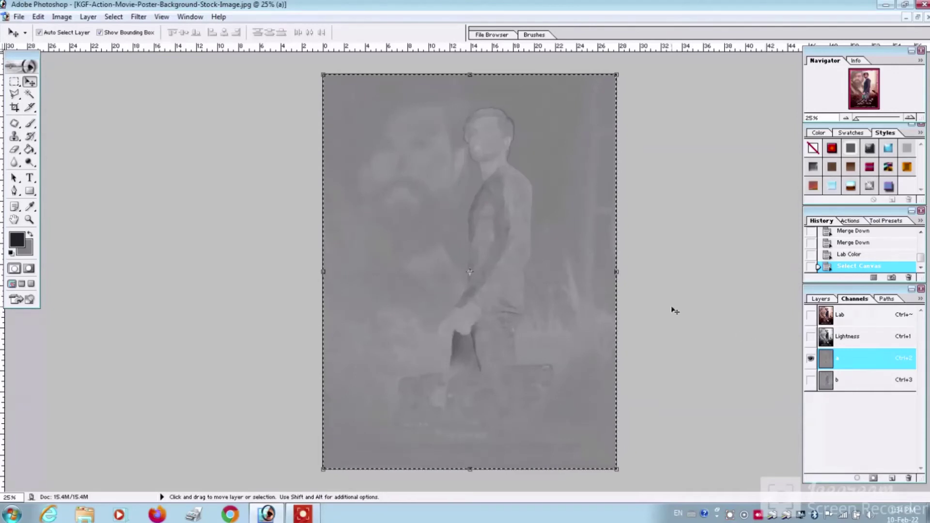
pyautogui.rightClick(890, 363)
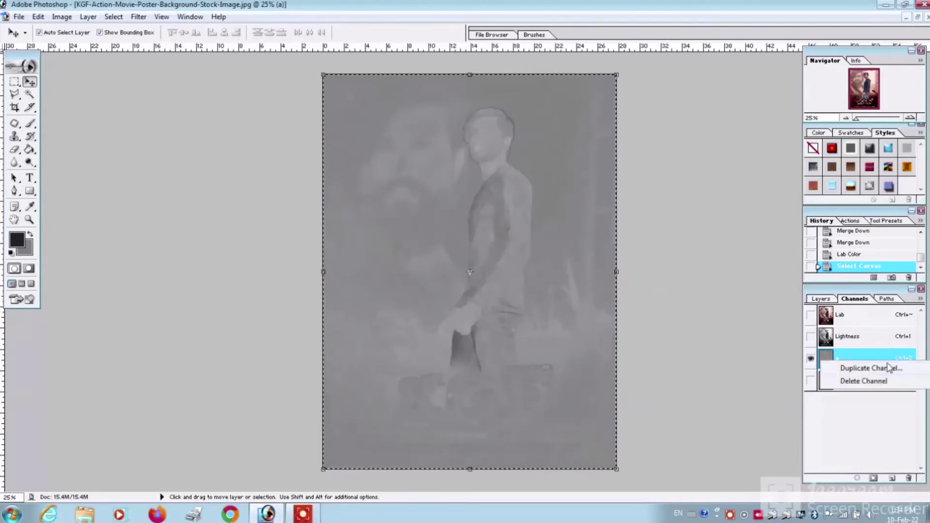
pyautogui.click(878, 361)
pyautogui.hotkey('ctrl', 'a')
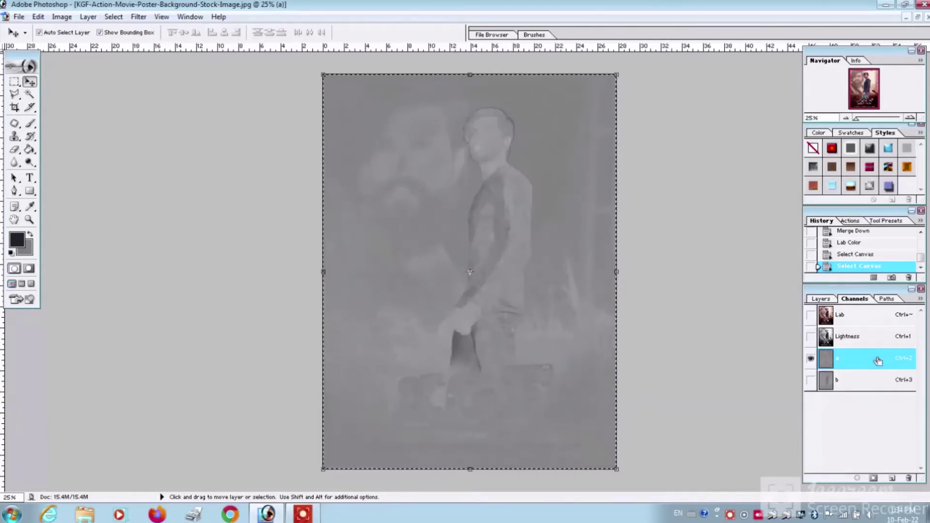
# Paste the a channel over the b channel and view the Lab composite
pyautogui.click(874, 382)
pyautogui.hotkey('ctrl', 'a')
pyautogui.hotkey('ctrl', 'v')
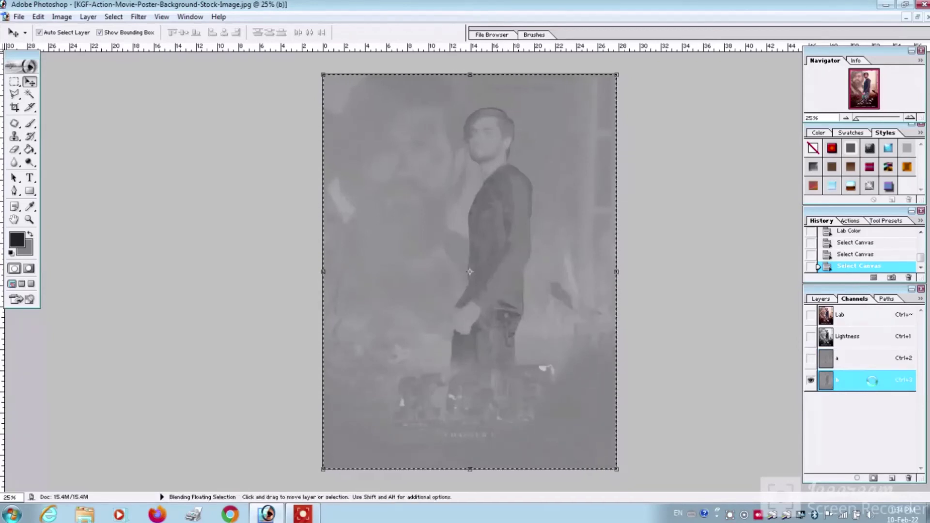
pyautogui.click(844, 324)
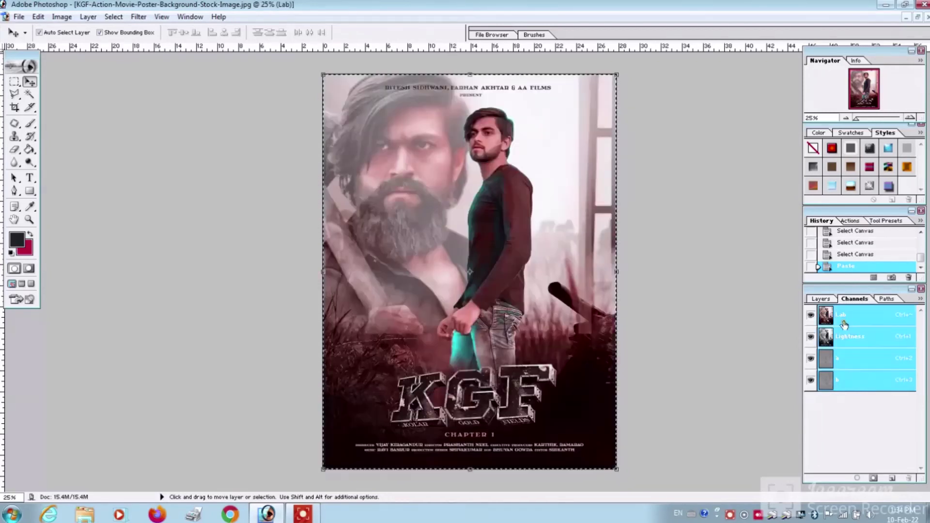
# Undo and redo the paste to compare the pinkish-red swapped colours with the original
pyautogui.click(826, 301)
pyautogui.hotkey('ctrl', 'z')
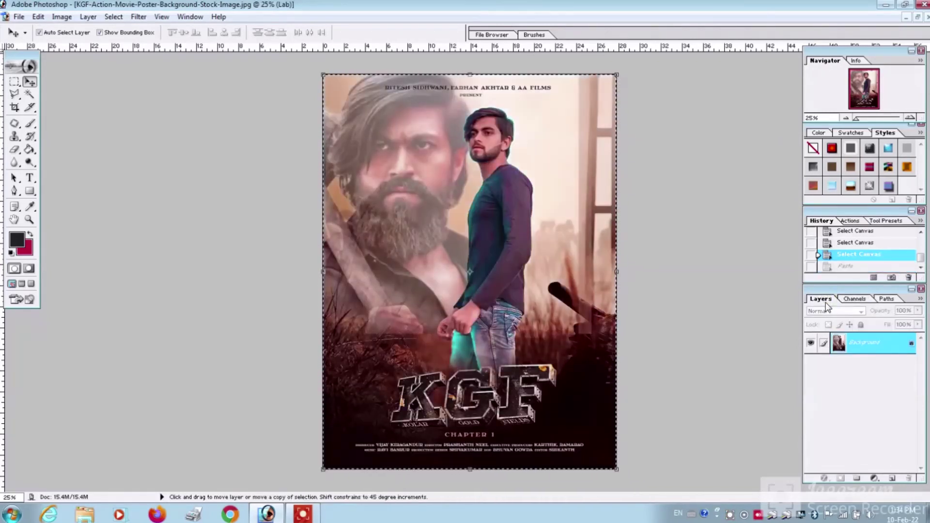
pyautogui.hotkey('ctrl', 'z')
pyautogui.hotkey('ctrl', 'z')
pyautogui.hotkey('ctrl', 'z')
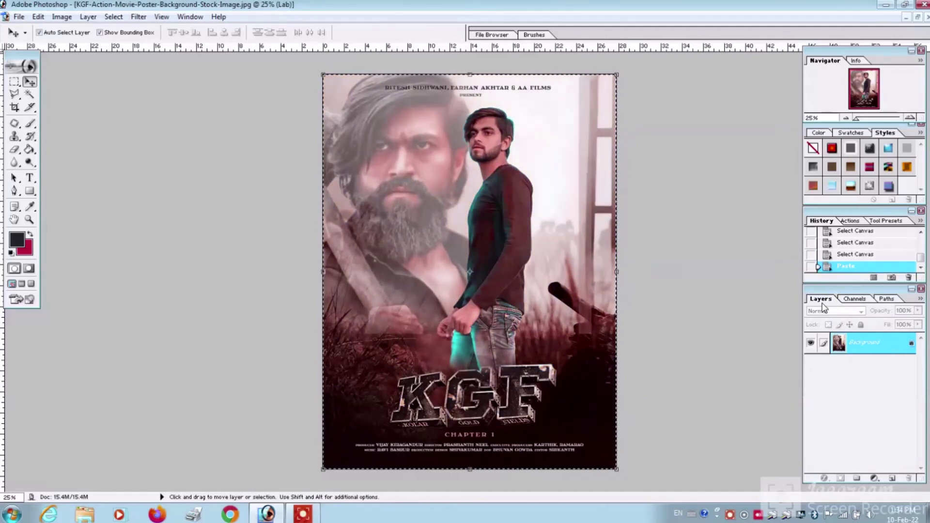
pyautogui.click(18, 17)
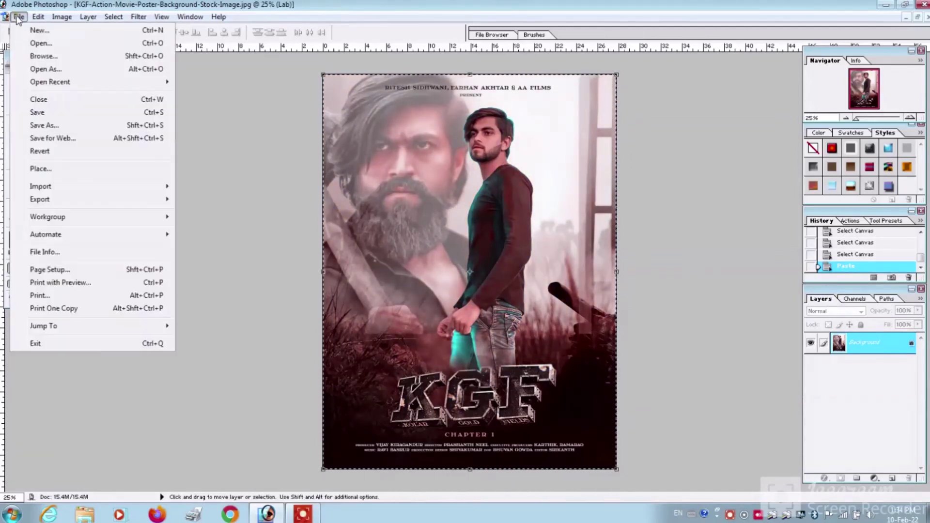